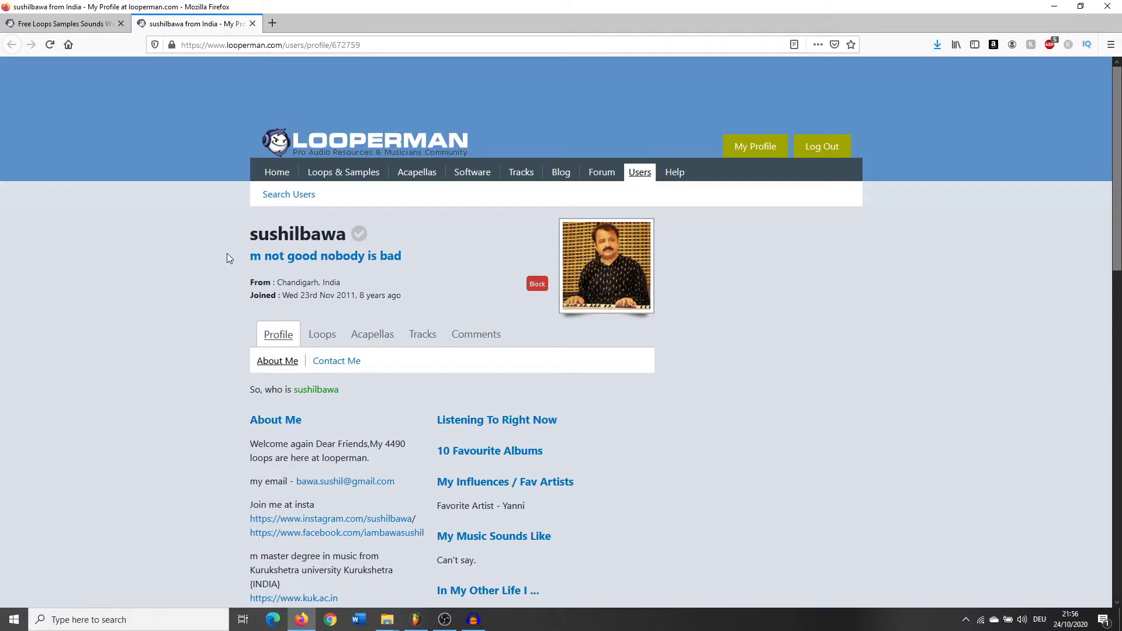
Browse the artist's first page of free loops and preview several, including Steps 145.
{"action": "left_click", "coordinate": [64, 23]}
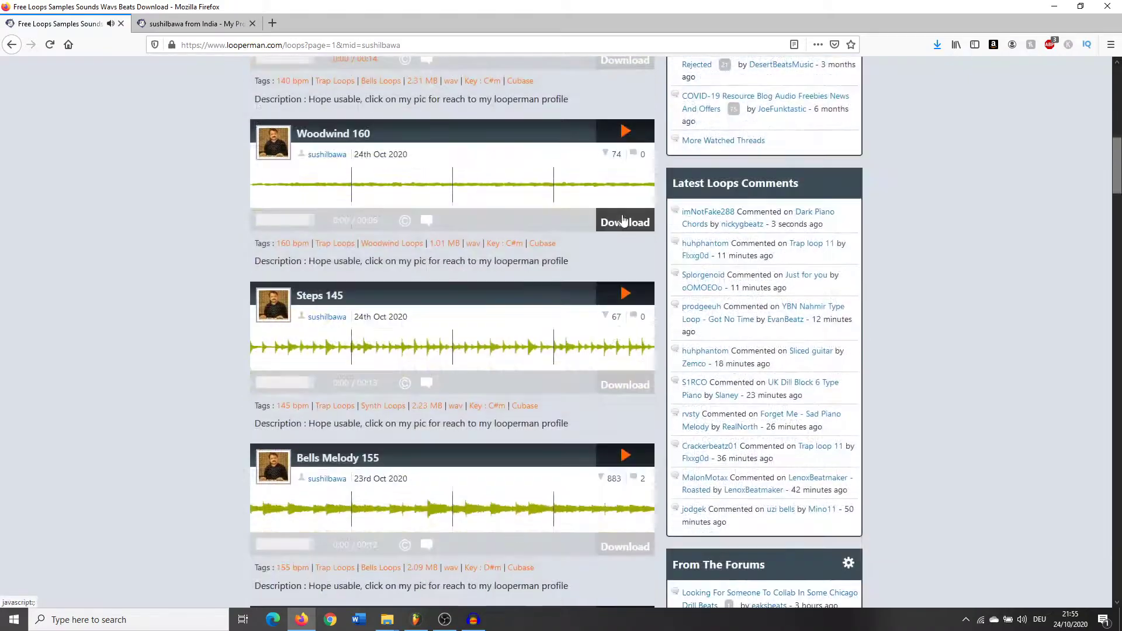
{"action": "scroll", "coordinate": [622, 216], "scroll_direction": "down", "scroll_amount": 4}
{"action": "scroll", "coordinate": [628, 117], "scroll_direction": "up", "scroll_amount": 2}
{"action": "left_click", "coordinate": [631, 178]}
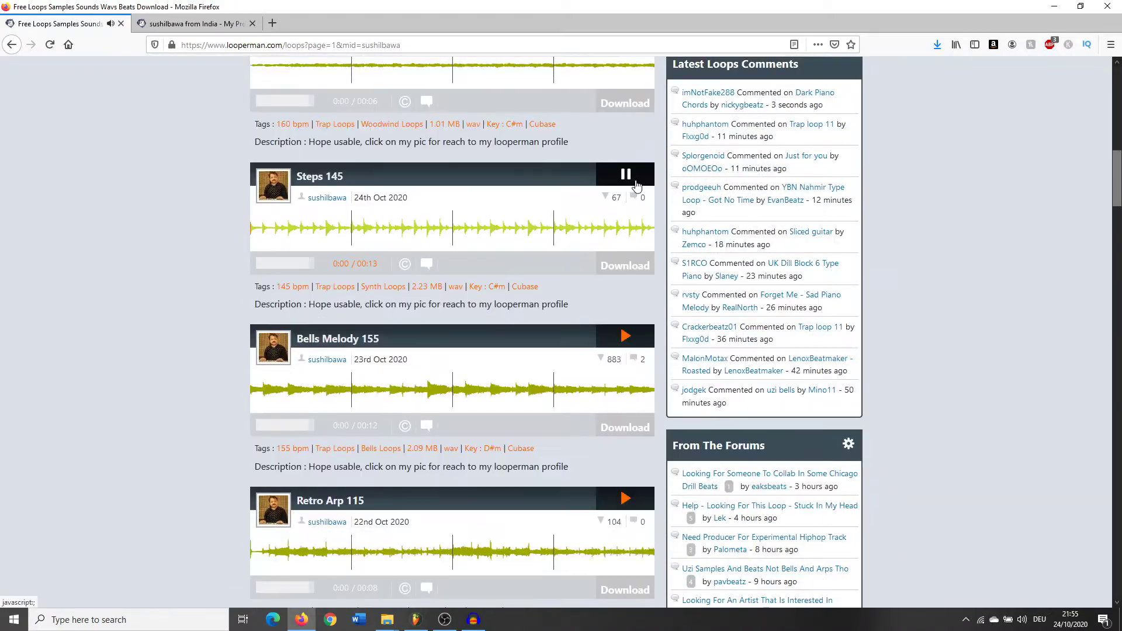
{"action": "scroll", "coordinate": [619, 220], "scroll_direction": "down", "scroll_amount": 4}
{"action": "scroll", "coordinate": [620, 269], "scroll_direction": "down", "scroll_amount": 4}
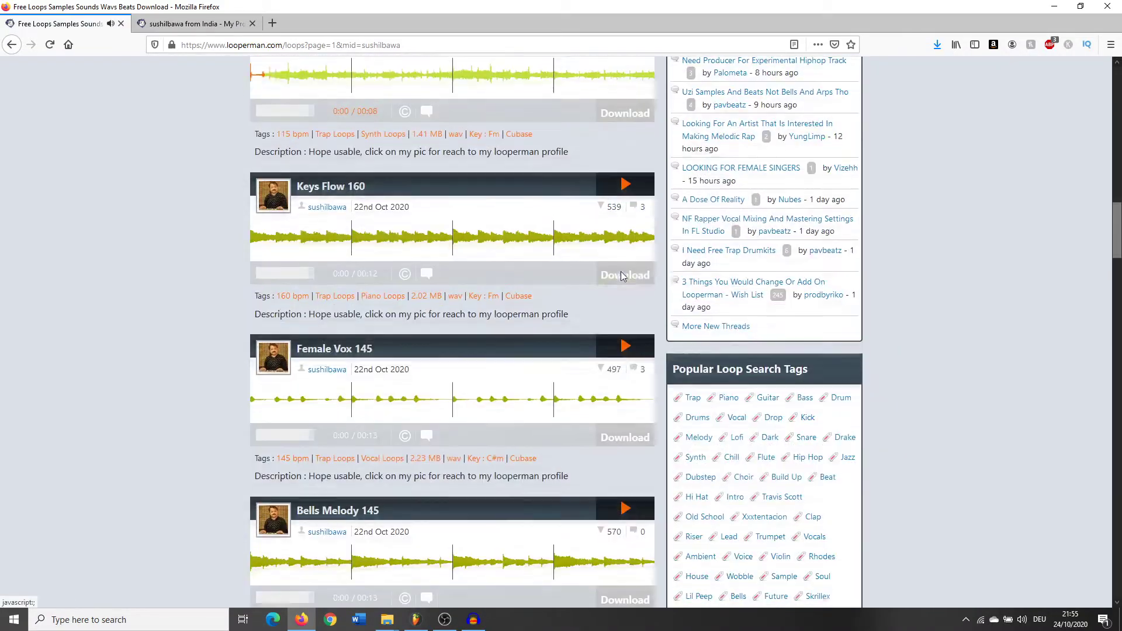
{"action": "scroll", "coordinate": [612, 305], "scroll_direction": "up", "scroll_amount": 4}
{"action": "scroll", "coordinate": [610, 310], "scroll_direction": "down", "scroll_amount": 1}
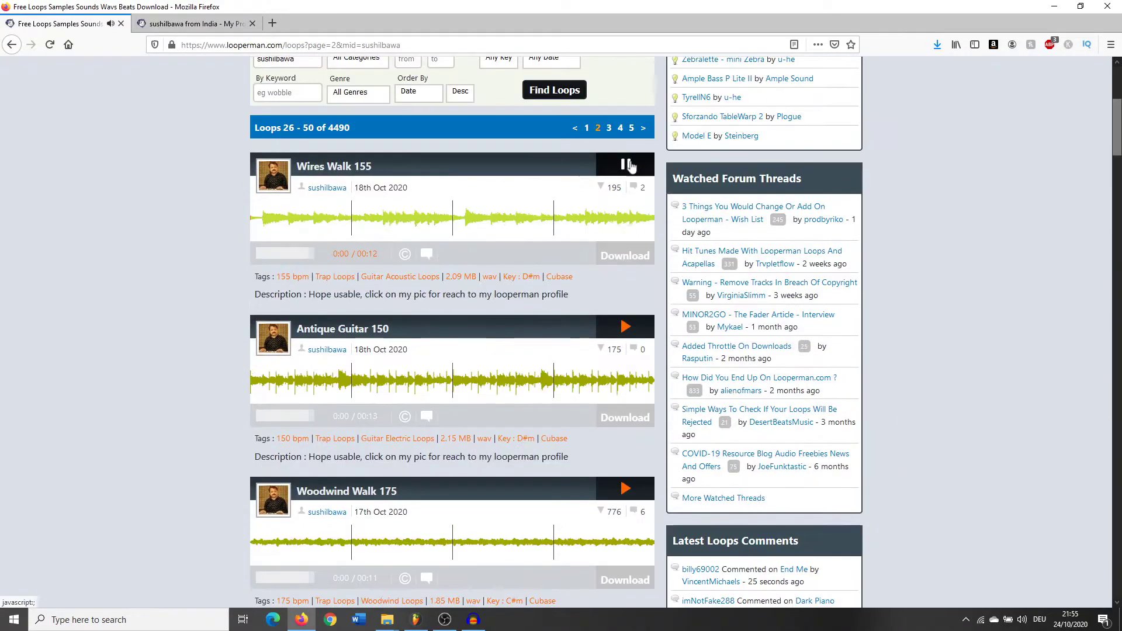
Preview loops on the second page, including Woodwind Walk 175 and New Bells 148, and download New Bells 148.
{"action": "scroll", "coordinate": [621, 190], "scroll_direction": "down", "scroll_amount": 3}
{"action": "left_click", "coordinate": [625, 250]}
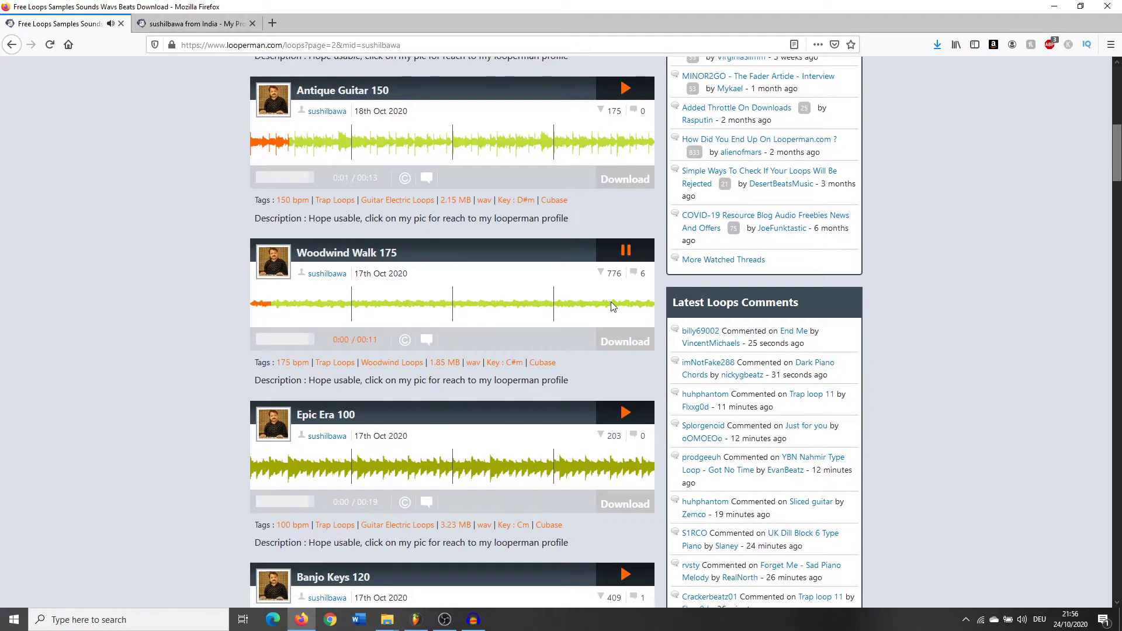
{"action": "scroll", "coordinate": [612, 307], "scroll_direction": "down", "scroll_amount": 10}
{"action": "left_click", "coordinate": [623, 206]}
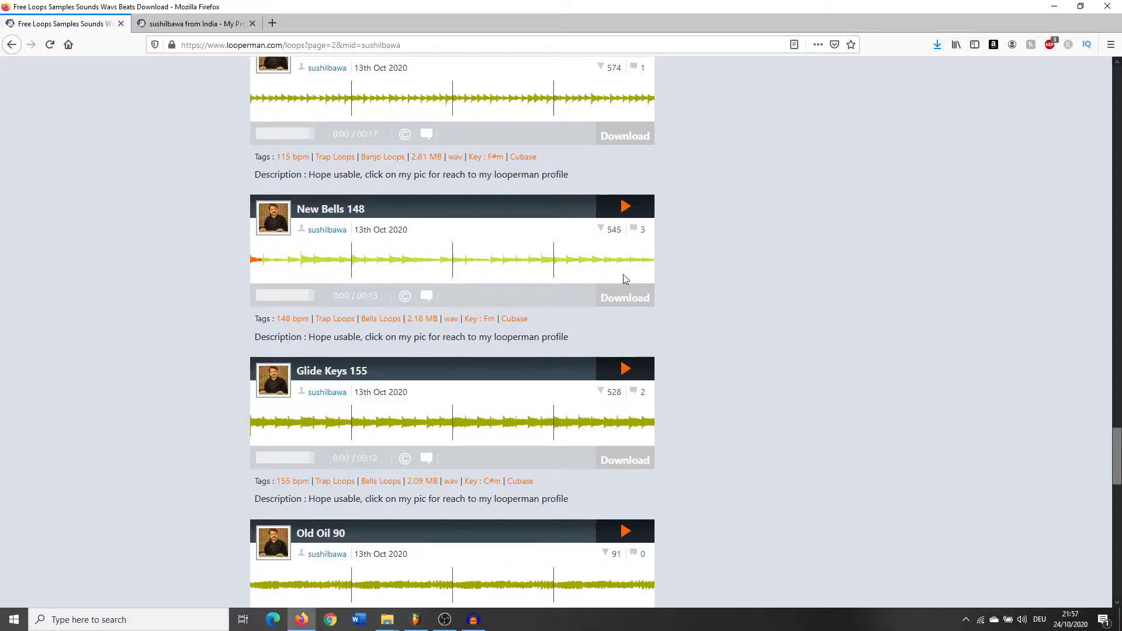
{"action": "left_click", "coordinate": [628, 293]}
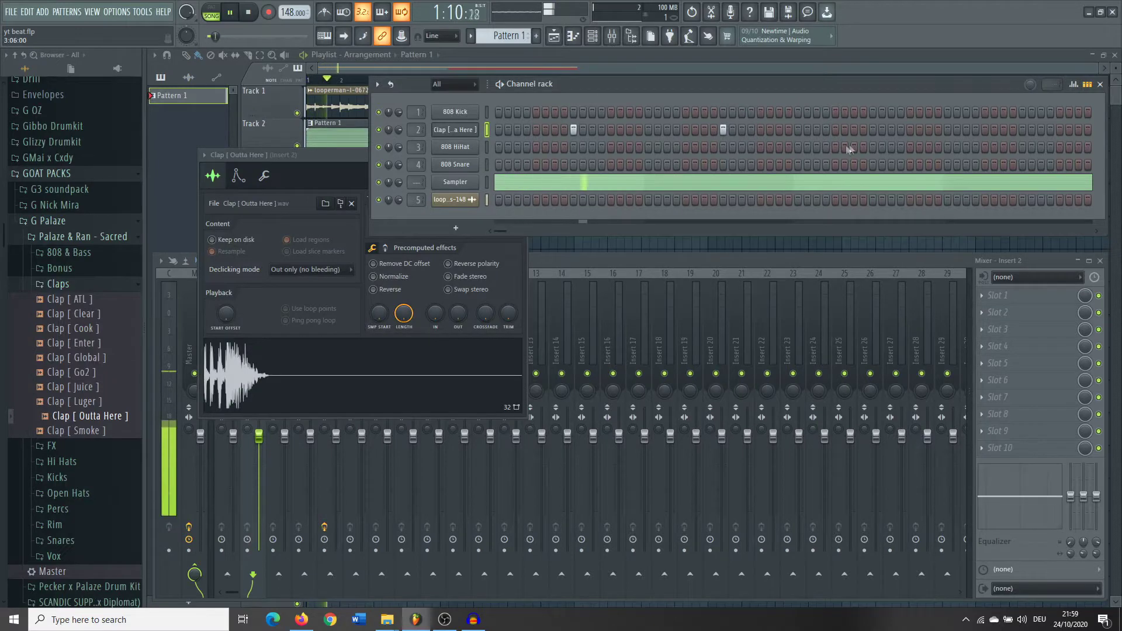
Complete the clap pattern in bars 3 and 4 and fill the hi-hat channel on each 2 steps.
{"action": "left_click", "coordinate": [872, 129]}
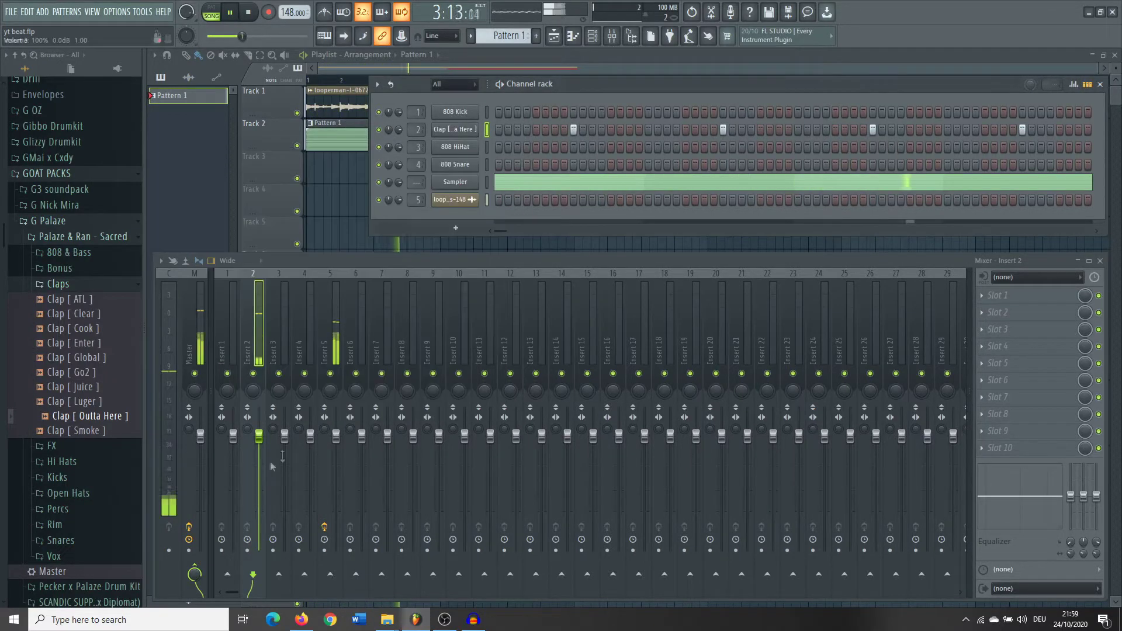
{"action": "right_click", "coordinate": [454, 146]}
{"action": "left_click", "coordinate": [620, 184]}
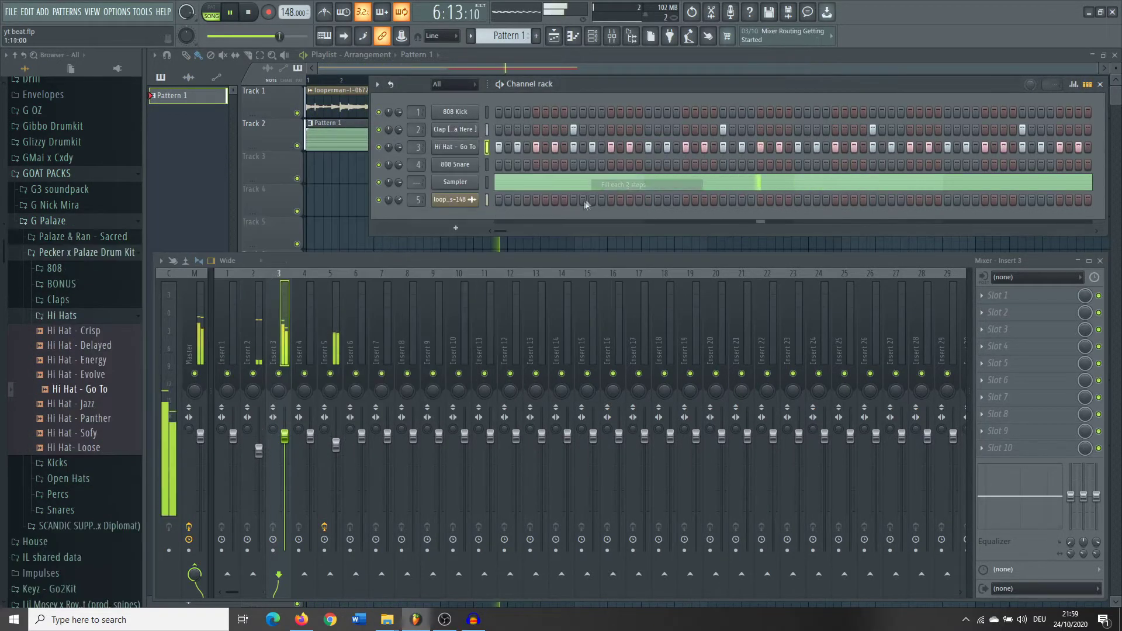
{"action": "left_click", "coordinate": [467, 147]}
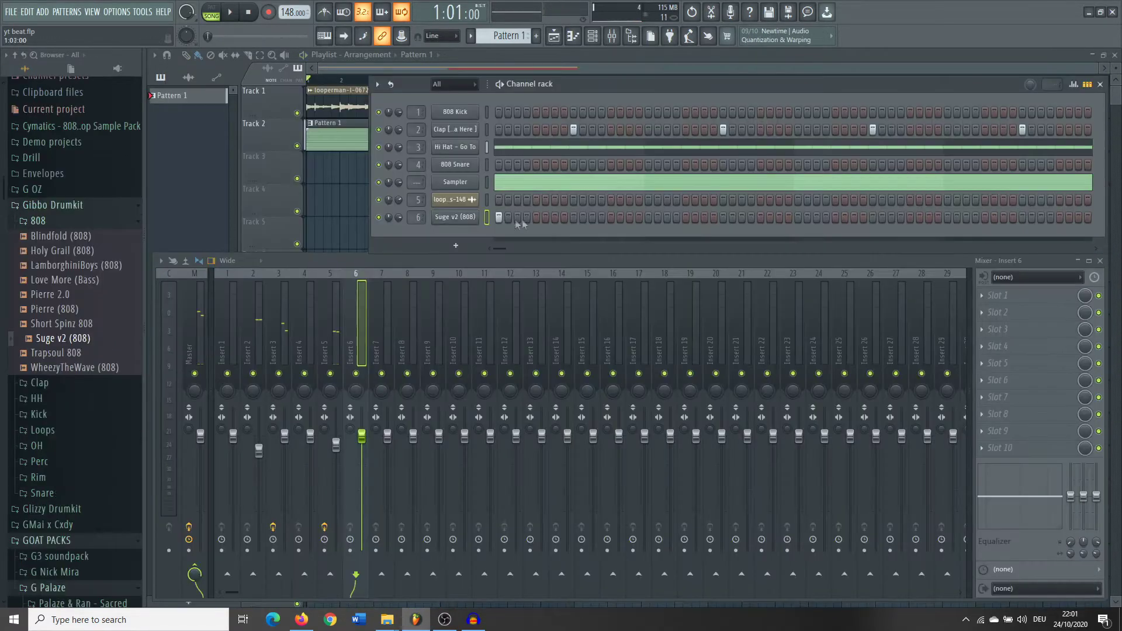
Play the beat and add Suge v2 (808) hits in the second bar of the pattern.
{"action": "key", "text": "space"}
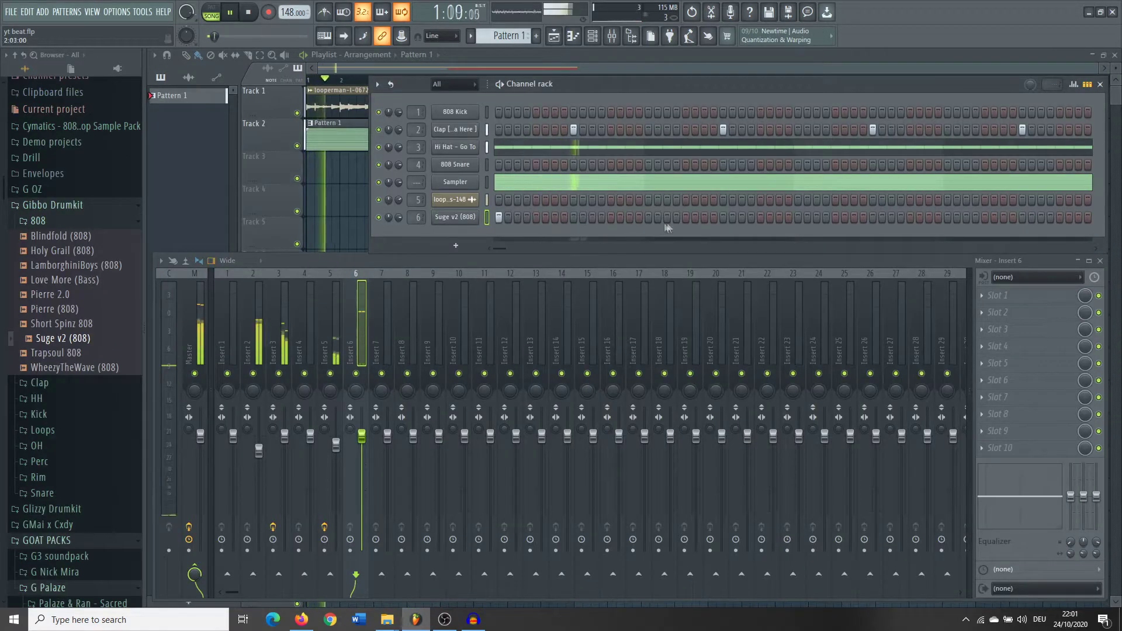
{"action": "left_click", "coordinate": [685, 218]}
{"action": "left_click", "coordinate": [722, 217]}
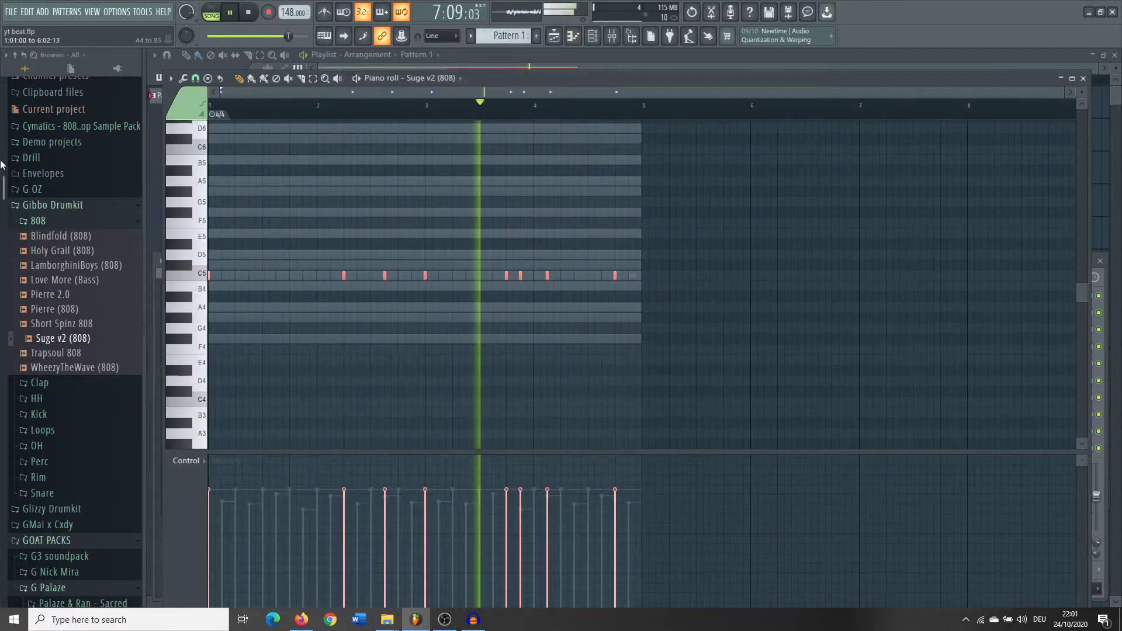
Transpose all Suge v2 (808) notes from C5 to F#4 to match the melody loop.
{"action": "key", "text": "shift+Up"}
{"action": "key", "text": "shift+Up"}
{"action": "key", "text": "shift+Up"}
{"action": "key", "text": "shift+Up"}
{"action": "key", "text": "shift+Up"}
{"action": "key", "text": "shift+Up"}
{"action": "key", "text": "ctrl+Down"}
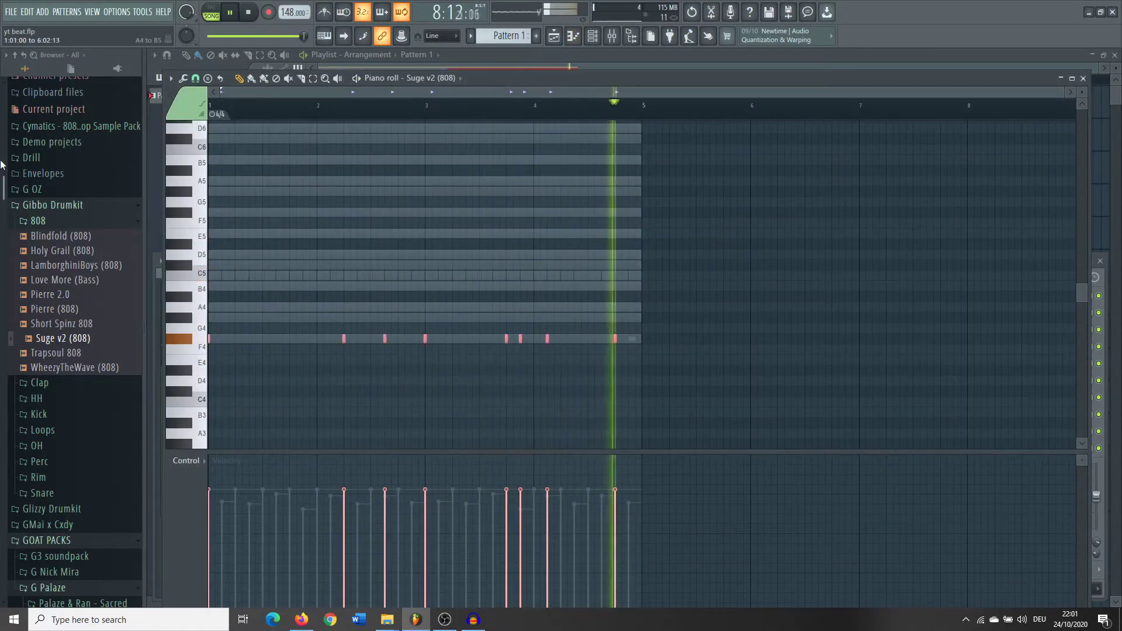
Select all Suge v2 (808) notes and raise their velocities to one even level.
{"action": "left_click_drag", "start_coordinate": [657, 377], "coordinate": [734, 402]}
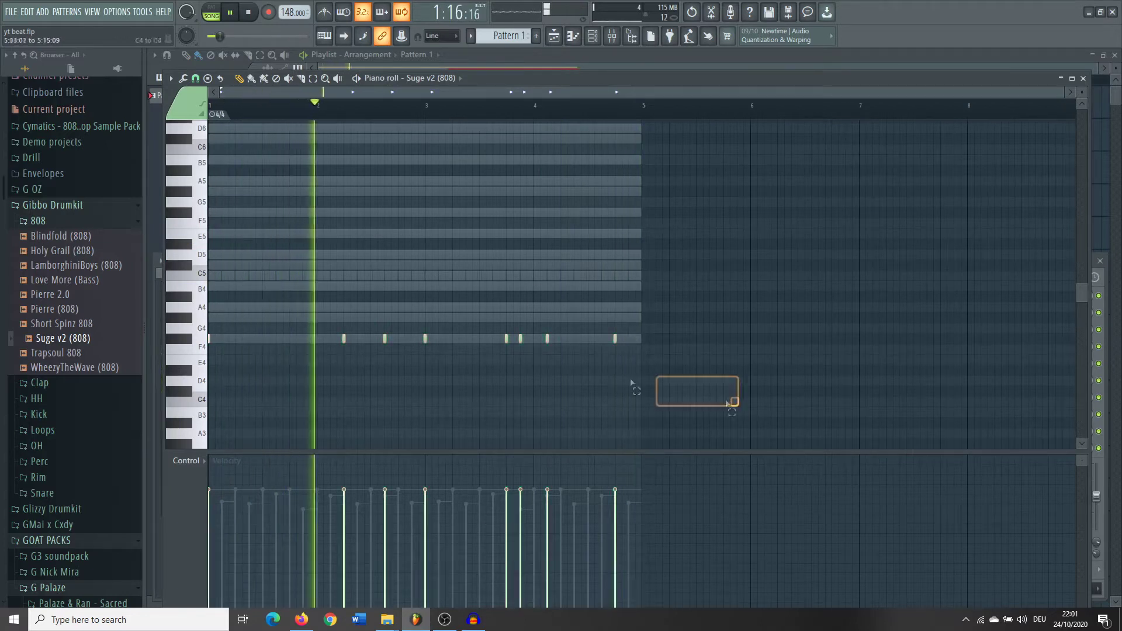
{"action": "key", "text": "ctrl+a"}
{"action": "left_click_drag", "start_coordinate": [209, 477], "coordinate": [620, 477]}
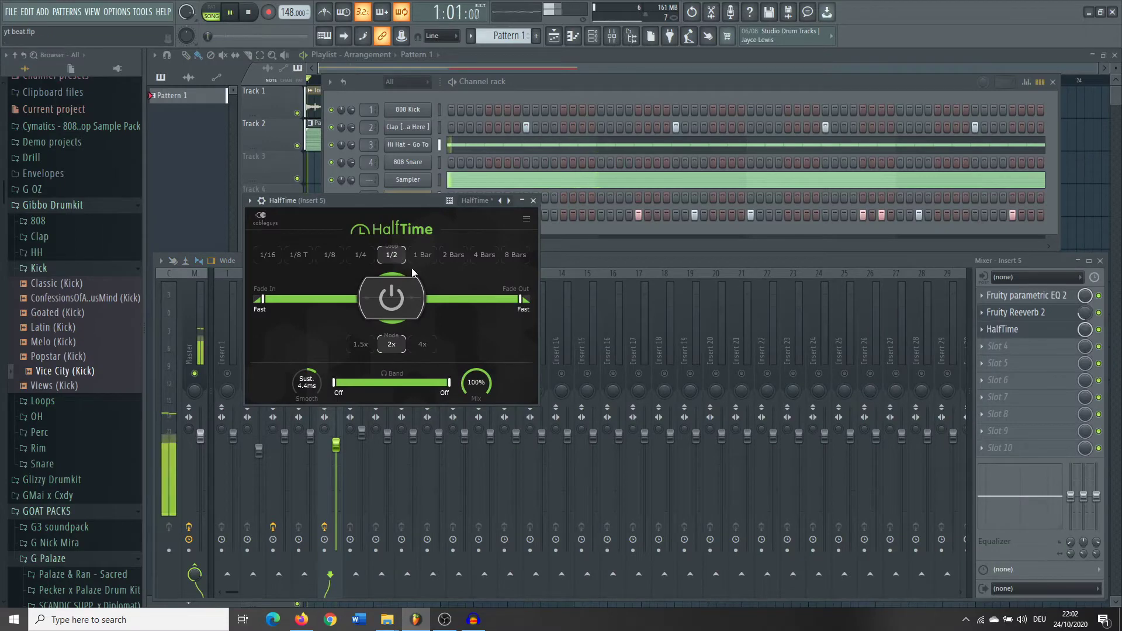
Create an automation clip for HalfTime's mix level on Insert 5 and lower its start and end points to the minimum.
{"action": "left_click", "coordinate": [534, 200]}
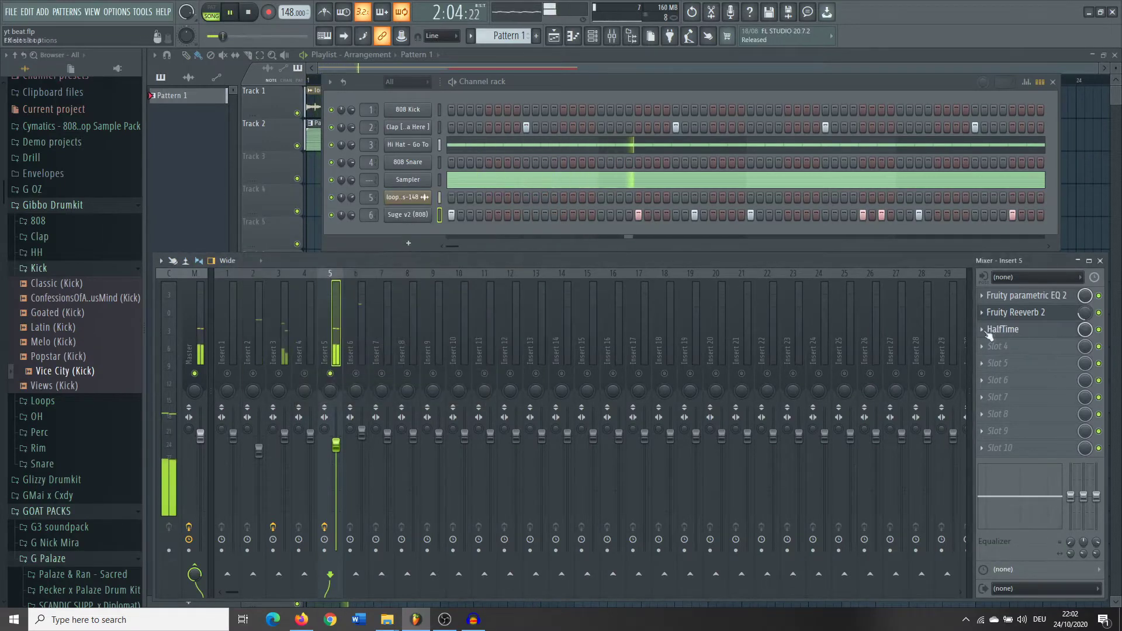
{"action": "left_click", "coordinate": [982, 329]}
{"action": "left_click", "coordinate": [1042, 330]}
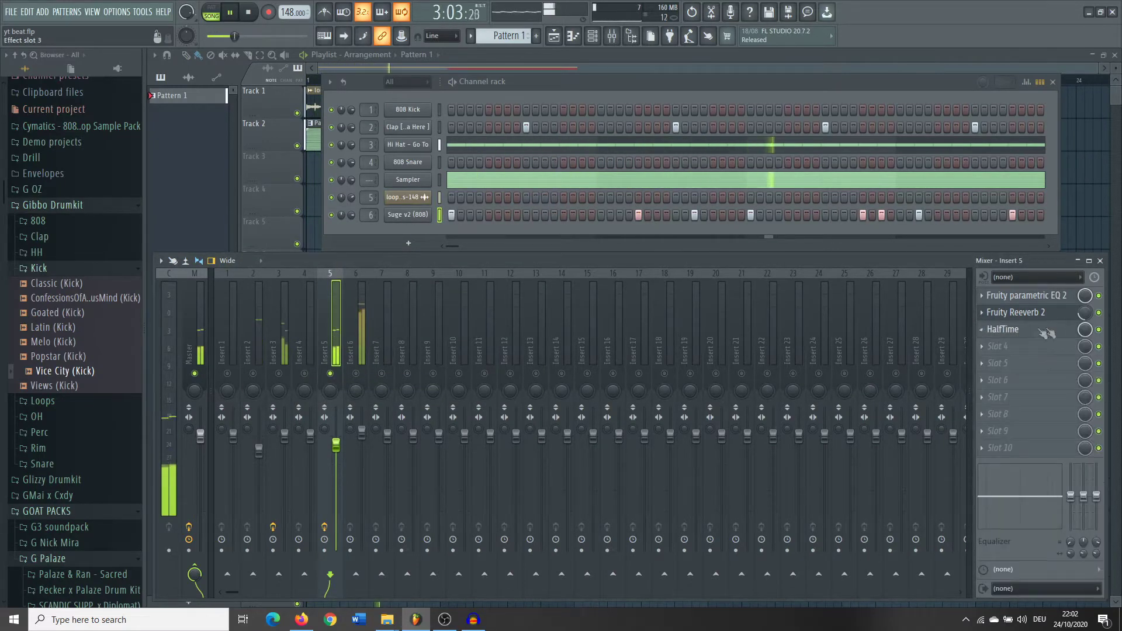
{"action": "right_click", "coordinate": [1088, 329]}
{"action": "left_click", "coordinate": [1070, 401]}
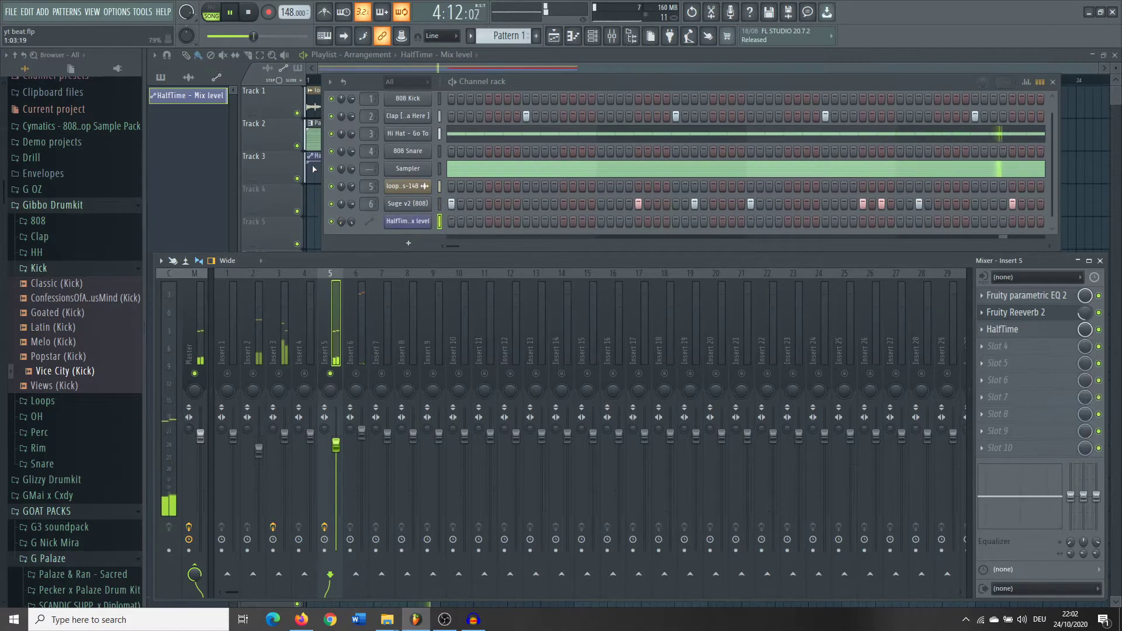
{"action": "left_click_drag", "start_coordinate": [307, 162], "coordinate": [307, 182]}
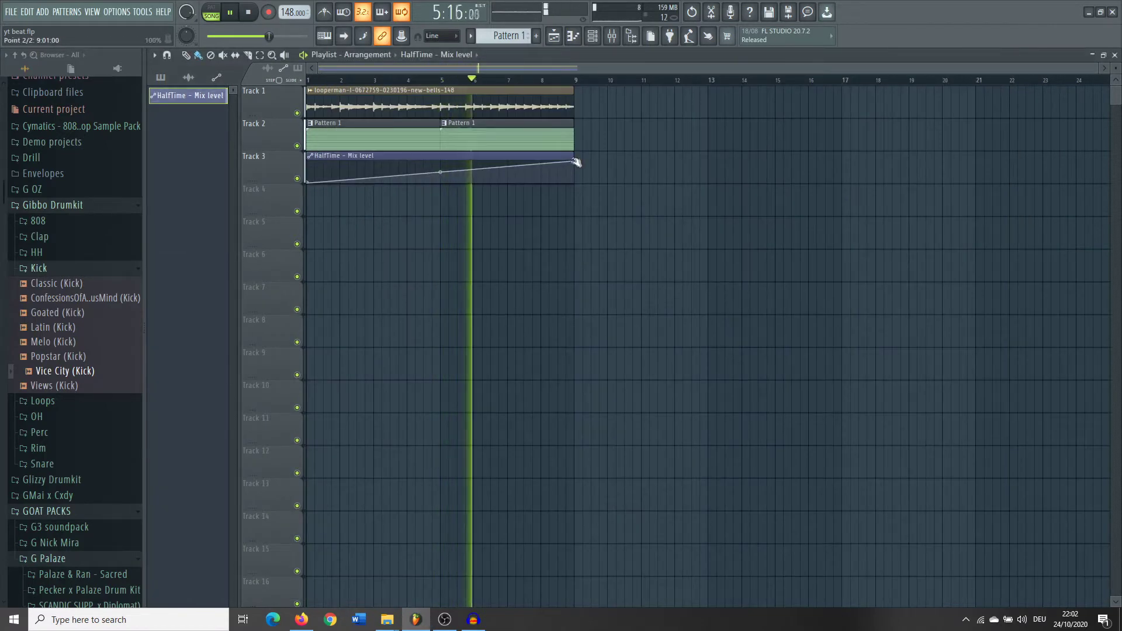
{"action": "left_click_drag", "start_coordinate": [576, 162], "coordinate": [573, 190]}
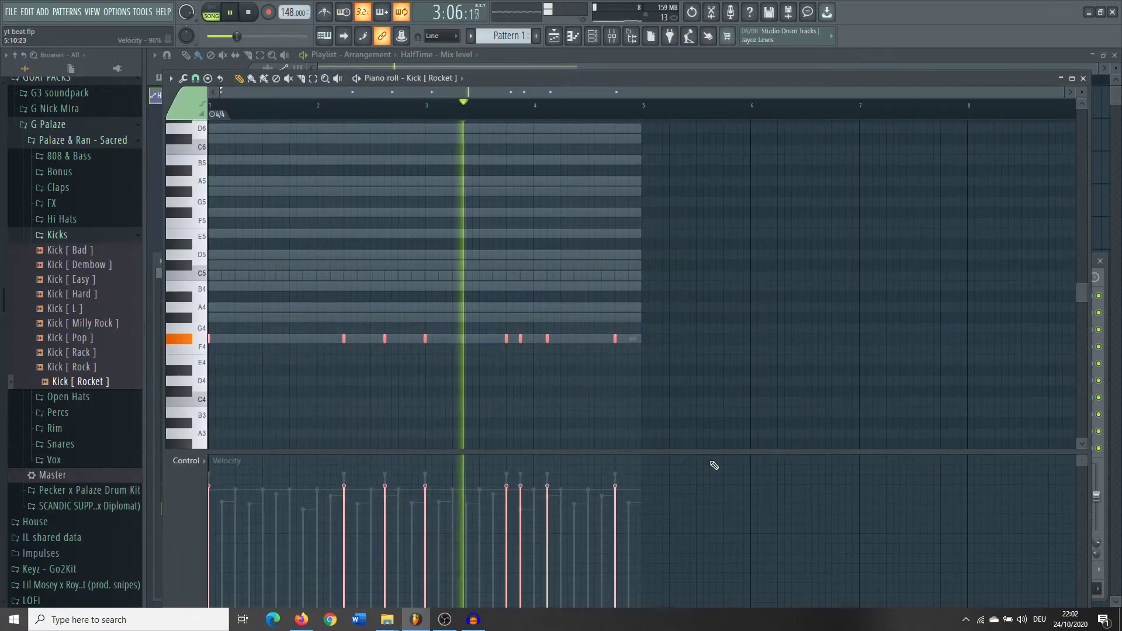
Transpose all the kick notes upward in the piano roll and save the project.
{"action": "key", "text": "Up"}
{"action": "key", "text": "Up"}
{"action": "key", "text": "Up"}
{"action": "key", "text": "Up"}
{"action": "key", "text": "Up"}
{"action": "key", "text": "Up"}
{"action": "key", "text": "Up"}
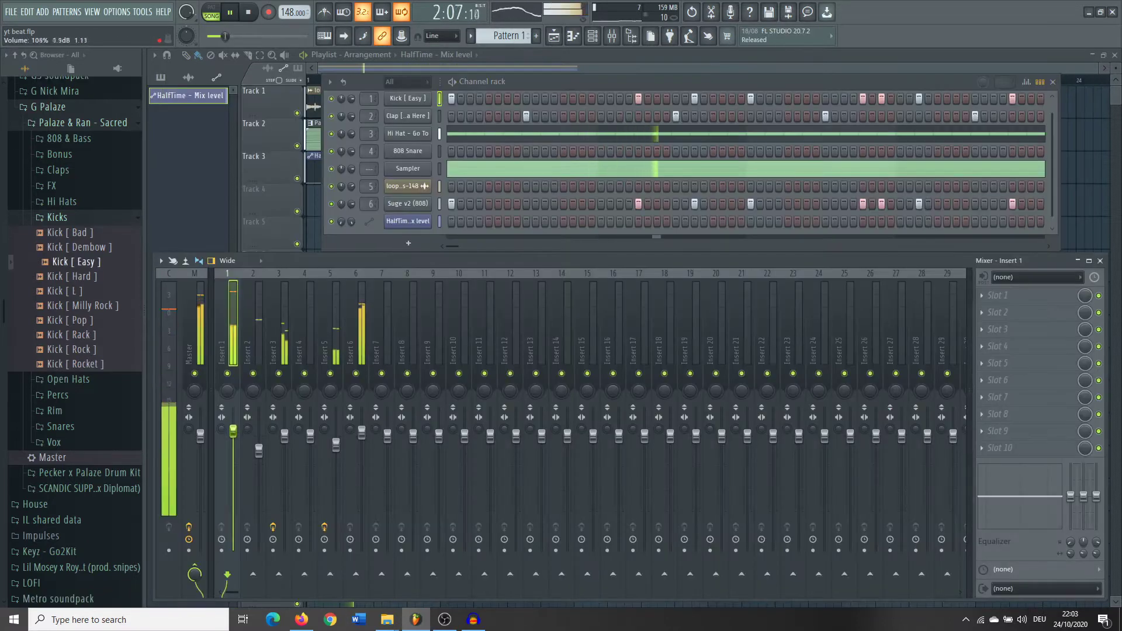
{"action": "key", "text": "ctrl+s"}
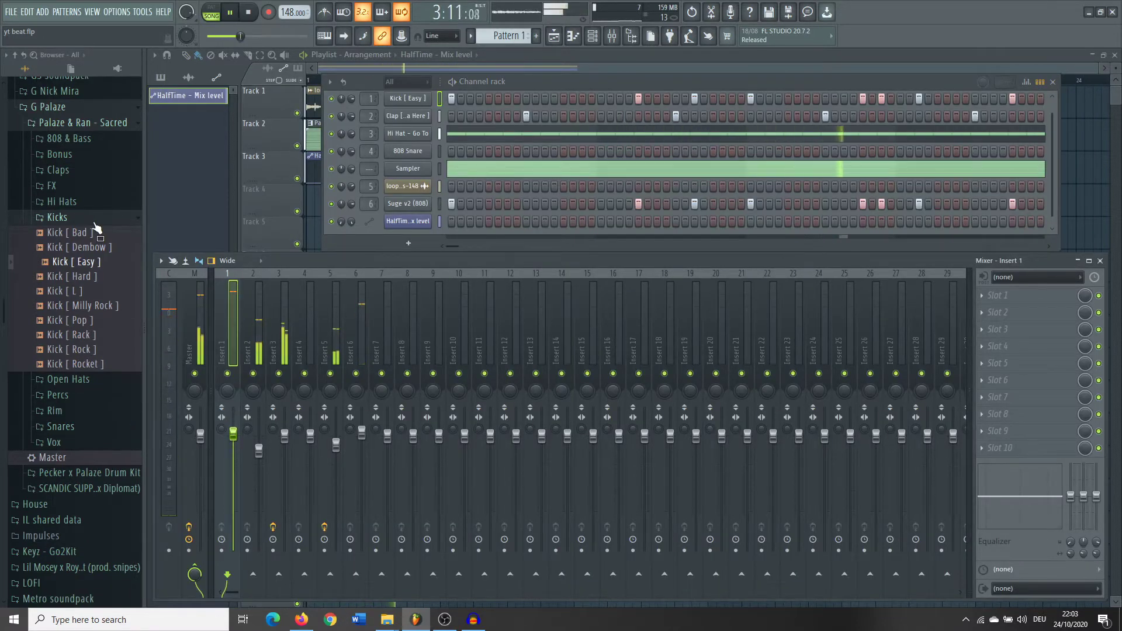
Chop the Hi Hat - Go To note just before bar 2 into a roll and ramp the velocities of its pieces upward.
{"action": "right_click", "coordinate": [418, 132]}
{"action": "left_click", "coordinate": [462, 134]}
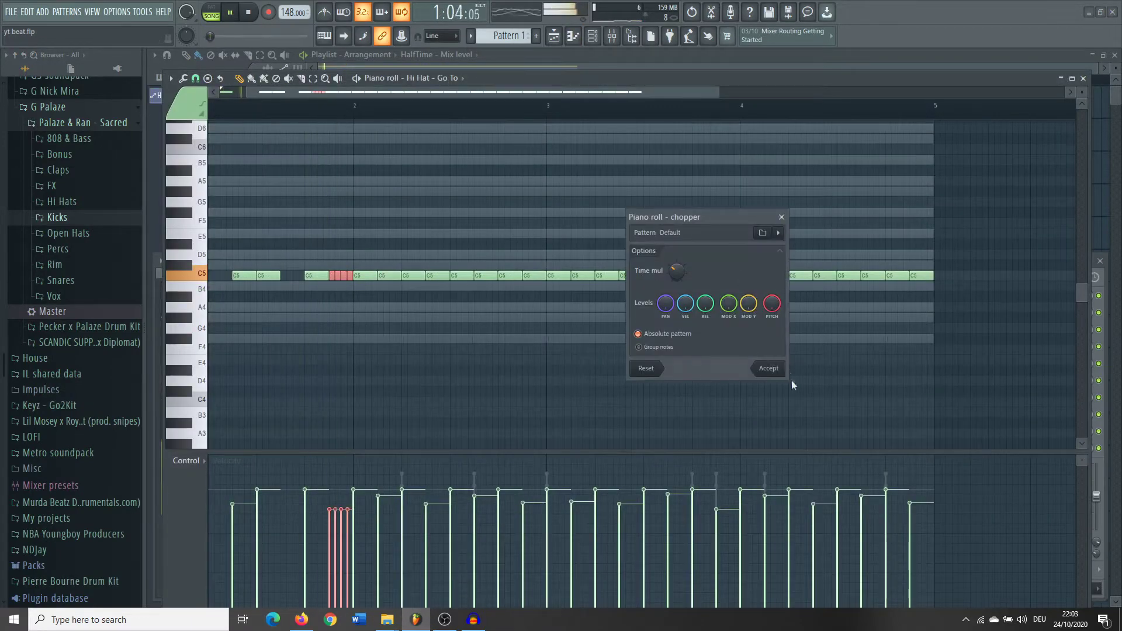
{"action": "left_click", "coordinate": [768, 368]}
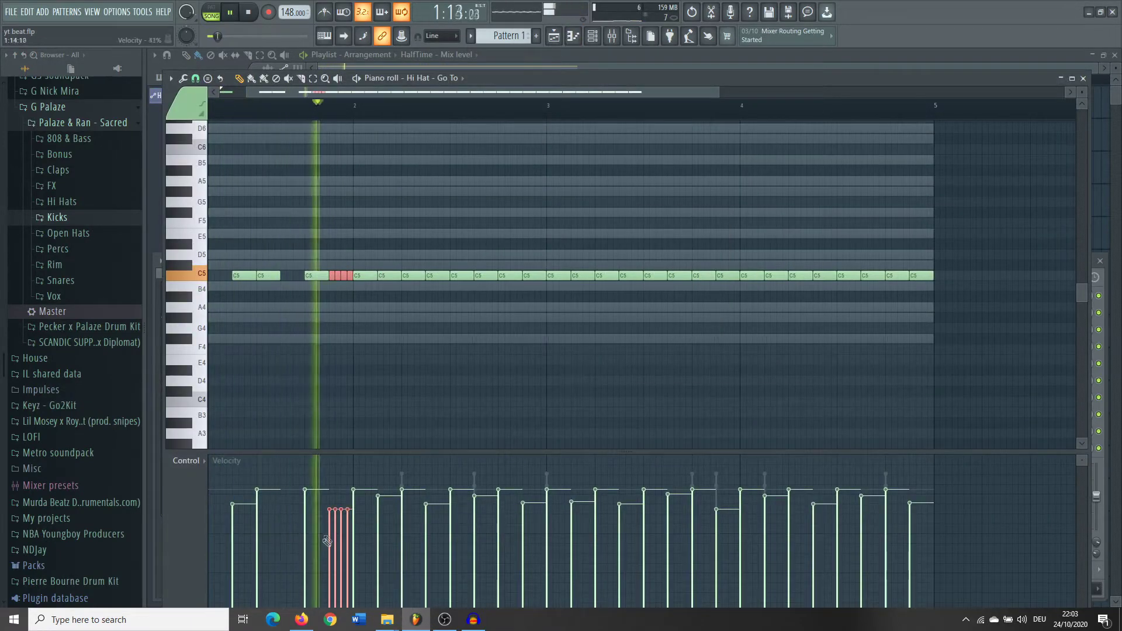
{"action": "left_click_drag", "start_coordinate": [325, 533], "coordinate": [372, 424]}
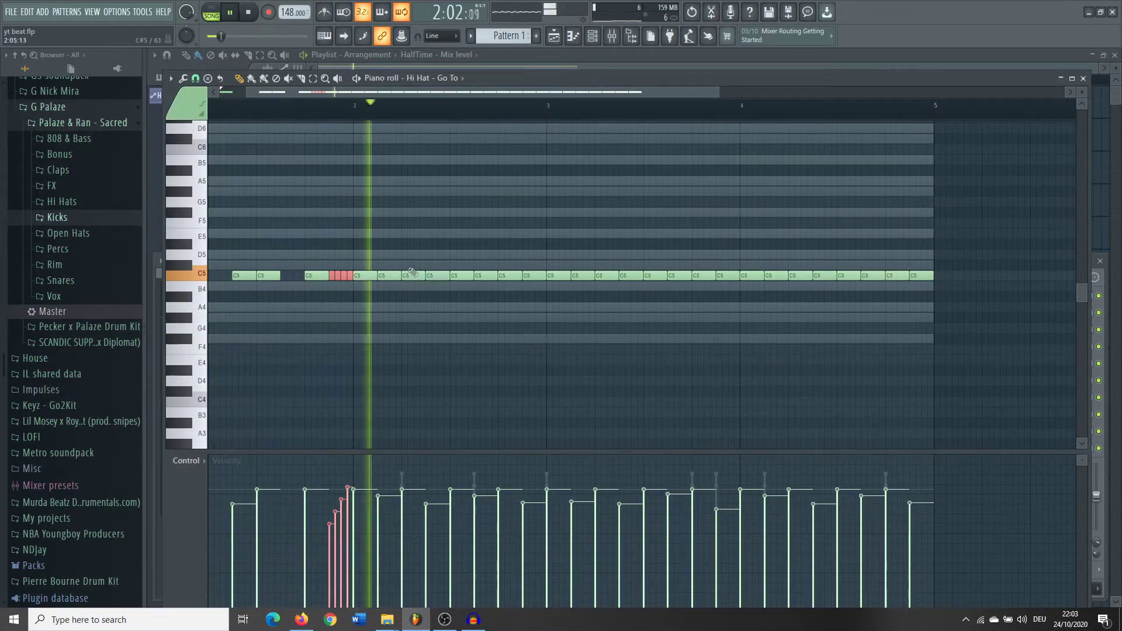
Remove a hi-hat note early in bar 2, duplicate the first two bars into bars 3 and 4, and delete two notes from the copy.
{"action": "right_click", "coordinate": [413, 275]}
{"action": "left_click_drag", "start_coordinate": [508, 331], "coordinate": [142, 248]}
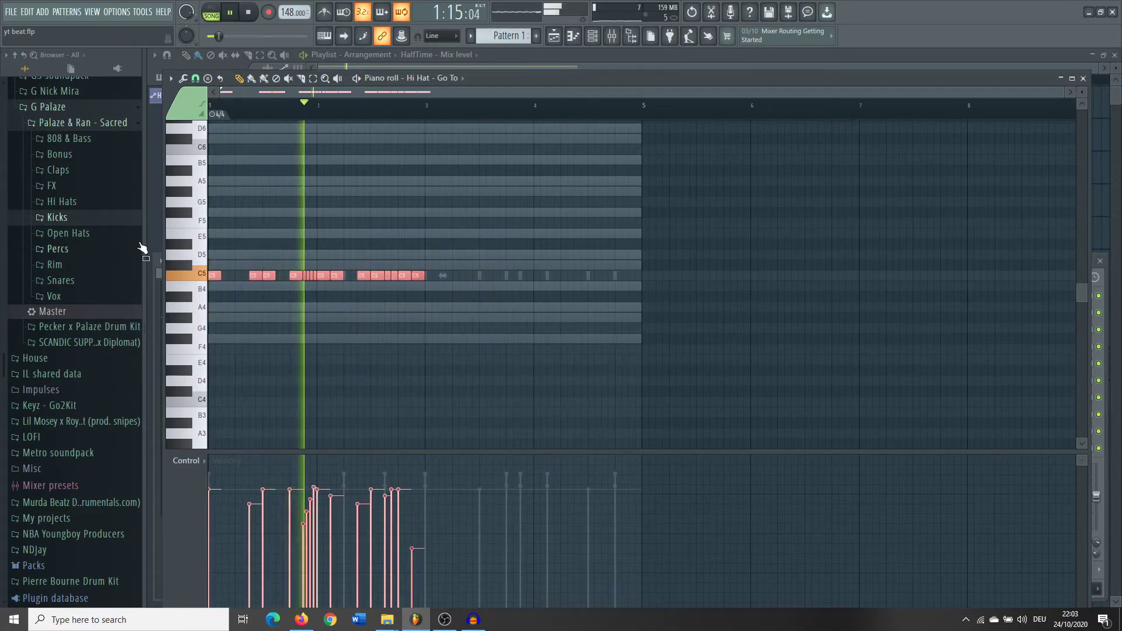
{"action": "key", "text": "ctrl+b"}
{"action": "right_click", "coordinate": [473, 275]}
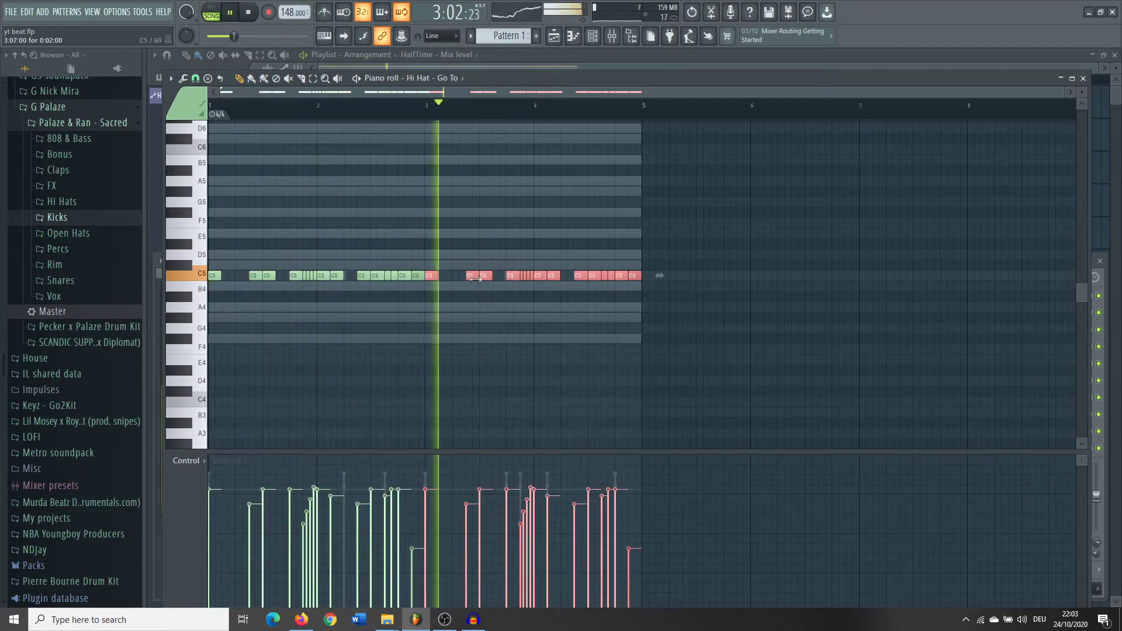
{"action": "right_click", "coordinate": [621, 276]}
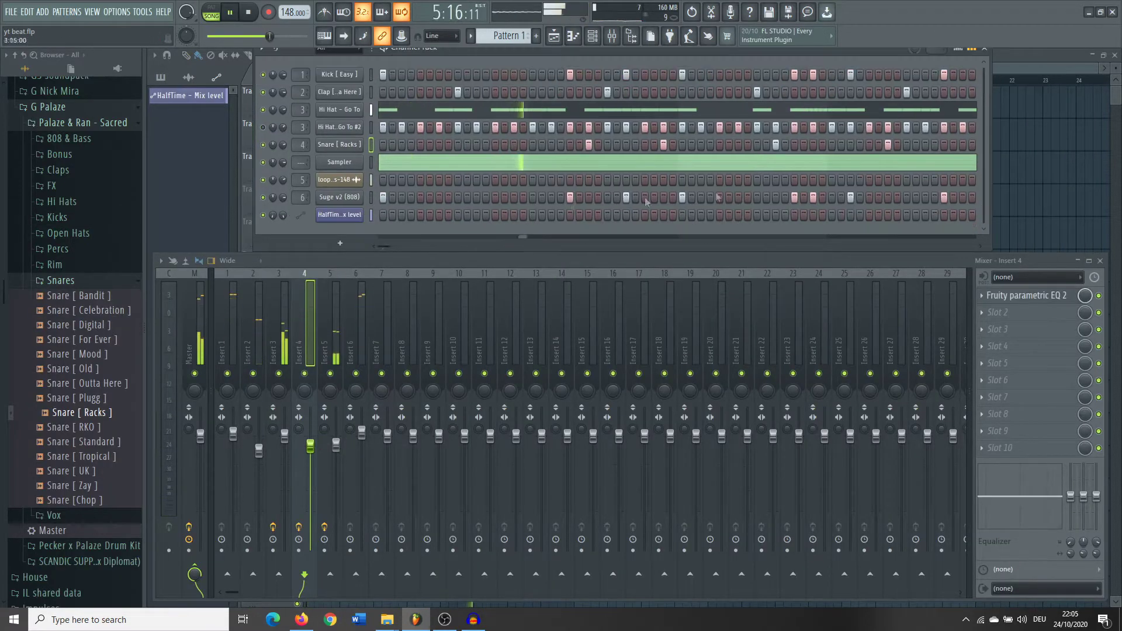
Load Open Hat [ OG ] from the Open Hats folder into a new channel and place a hit in bar 2.
{"action": "left_click", "coordinate": [114, 283]}
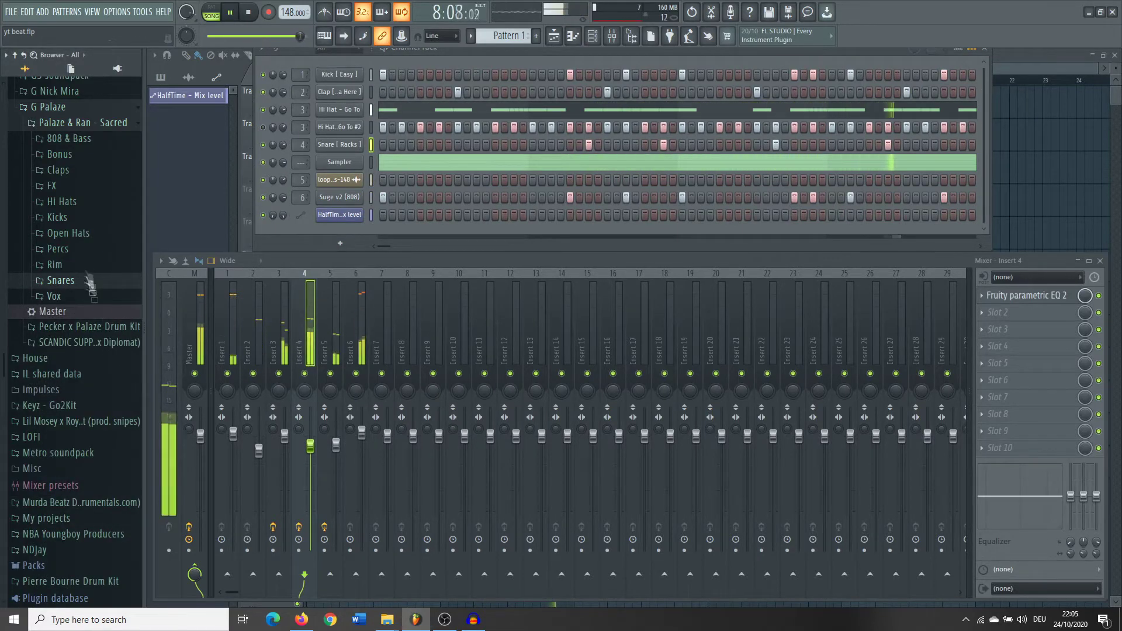
{"action": "left_click", "coordinate": [88, 233]}
{"action": "left_click_drag", "start_coordinate": [78, 336], "coordinate": [552, 268]}
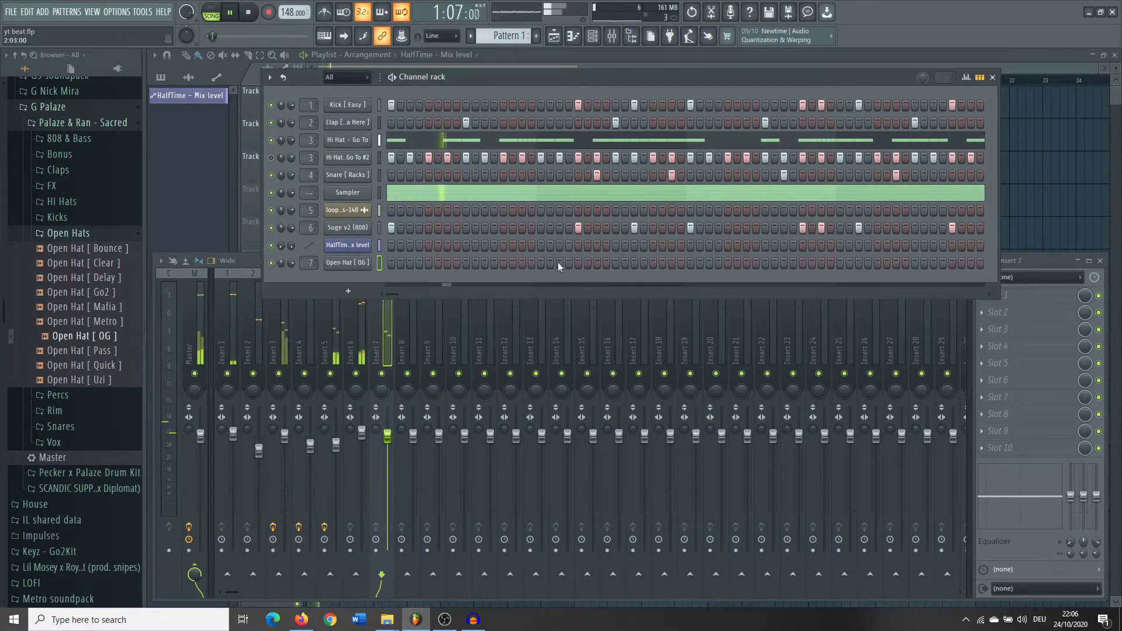
{"action": "left_click", "coordinate": [558, 263]}
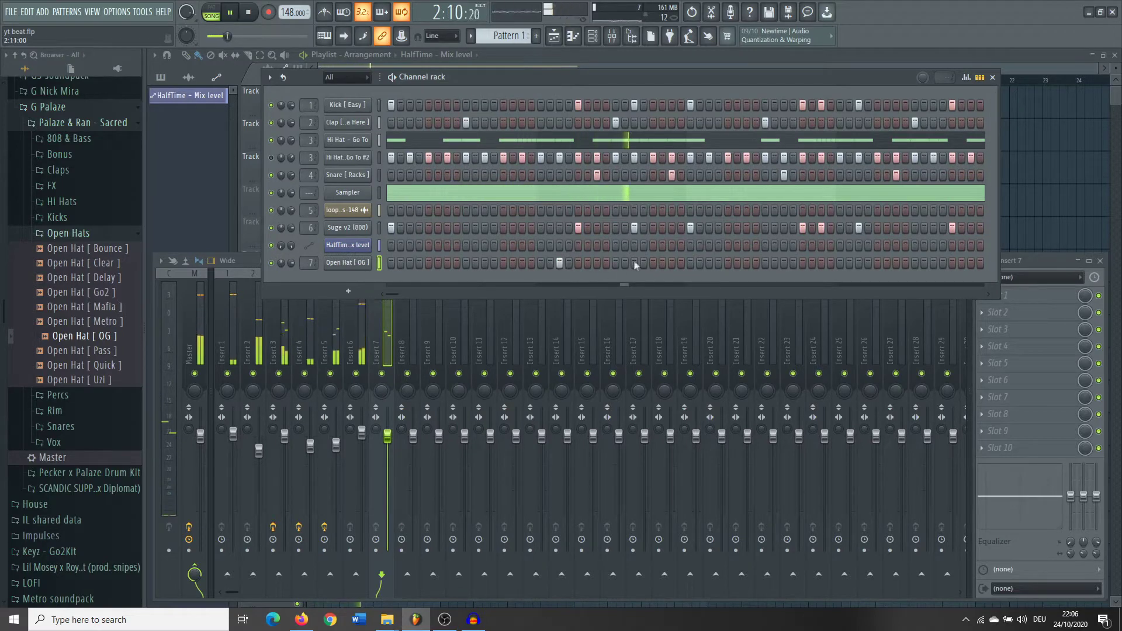
Add Fruity Reeverb 2 to the open hat's mixer track, Insert 7, and close the plugin window.
{"action": "left_click", "coordinate": [999, 295]}
{"action": "left_click", "coordinate": [836, 193]}
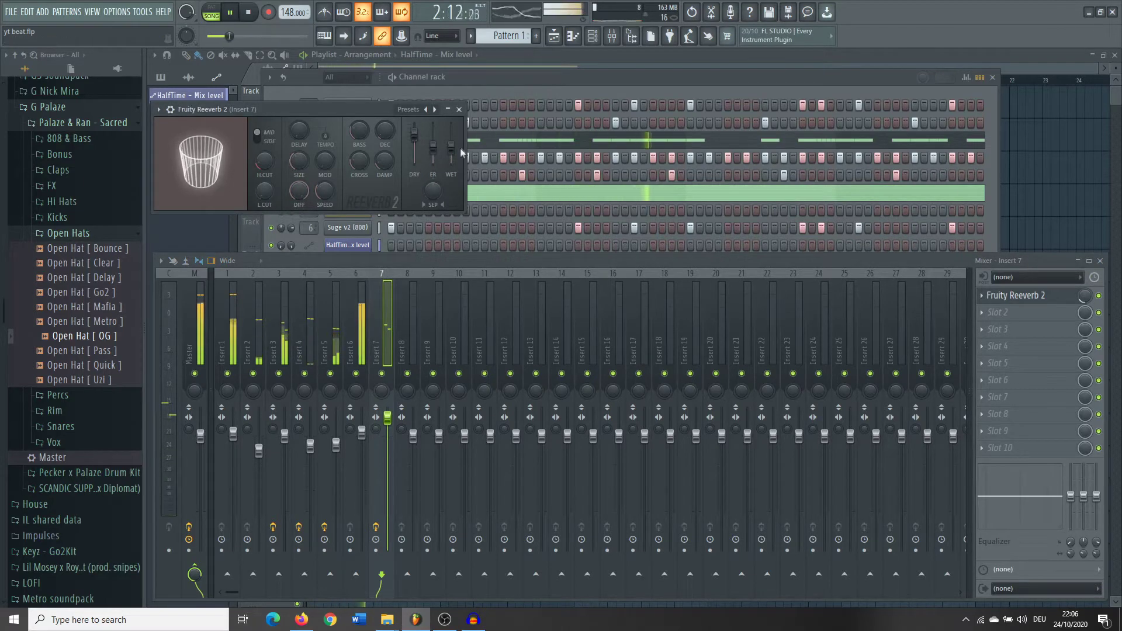
{"action": "left_click", "coordinate": [458, 109]}
Reposition the channel rack and adjust the Open Hat [ OG ] level on its mixer track and channel.
{"action": "left_click_drag", "start_coordinate": [467, 76], "coordinate": [477, 62]}
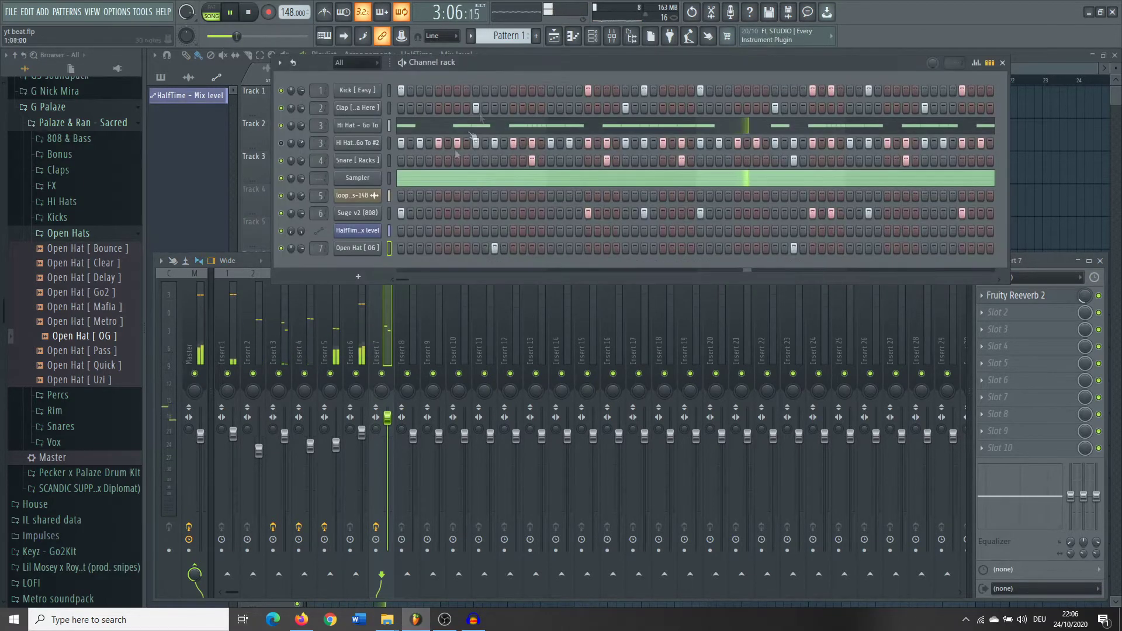
{"action": "left_click", "coordinate": [392, 416]}
{"action": "left_click", "coordinate": [296, 247]}
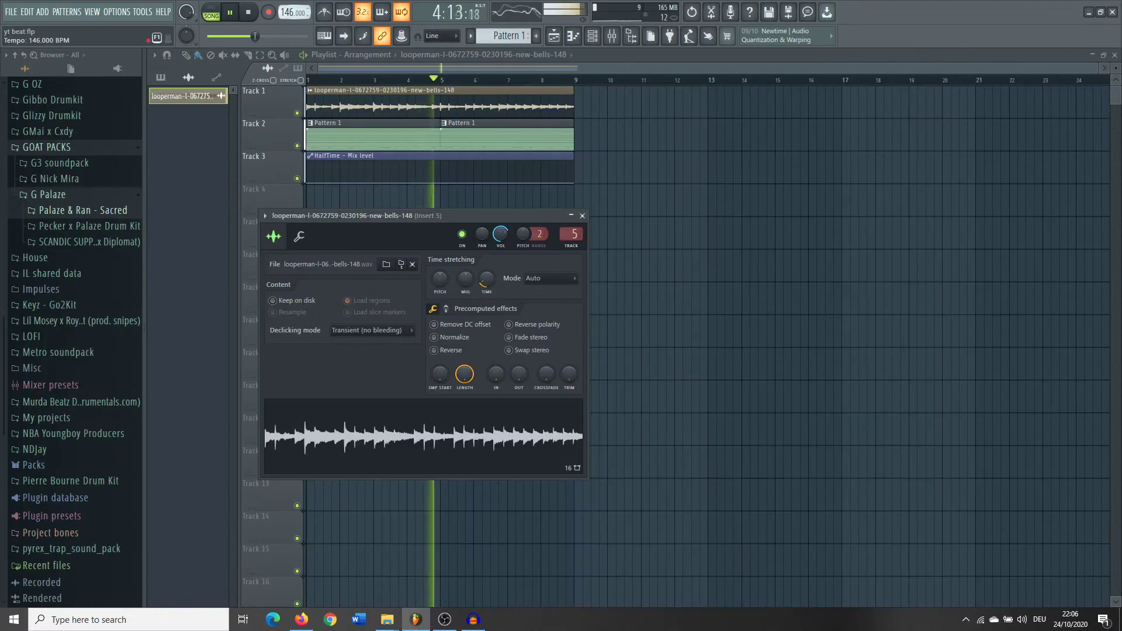
Set the time stretching mode of the new-bells-148 loop to Auto.
{"action": "left_click", "coordinate": [573, 341]}
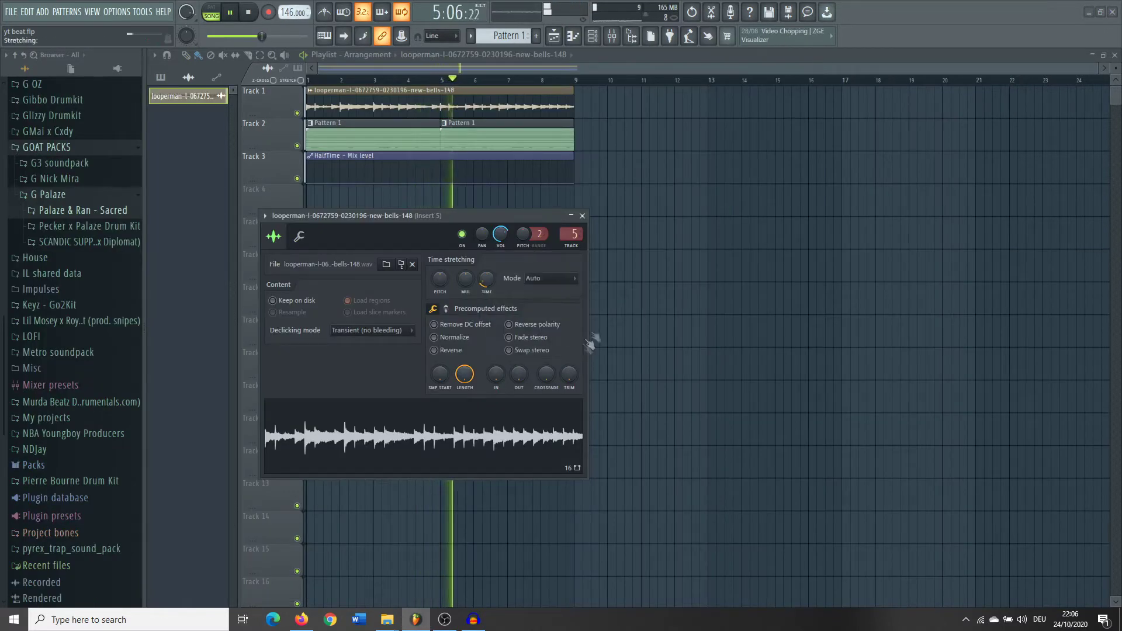
Close the loop's settings, load Cowbell Perc and program its hits on steps 1, 3, 23, 29, 33, 55 and 61.
{"action": "left_click", "coordinate": [582, 216]}
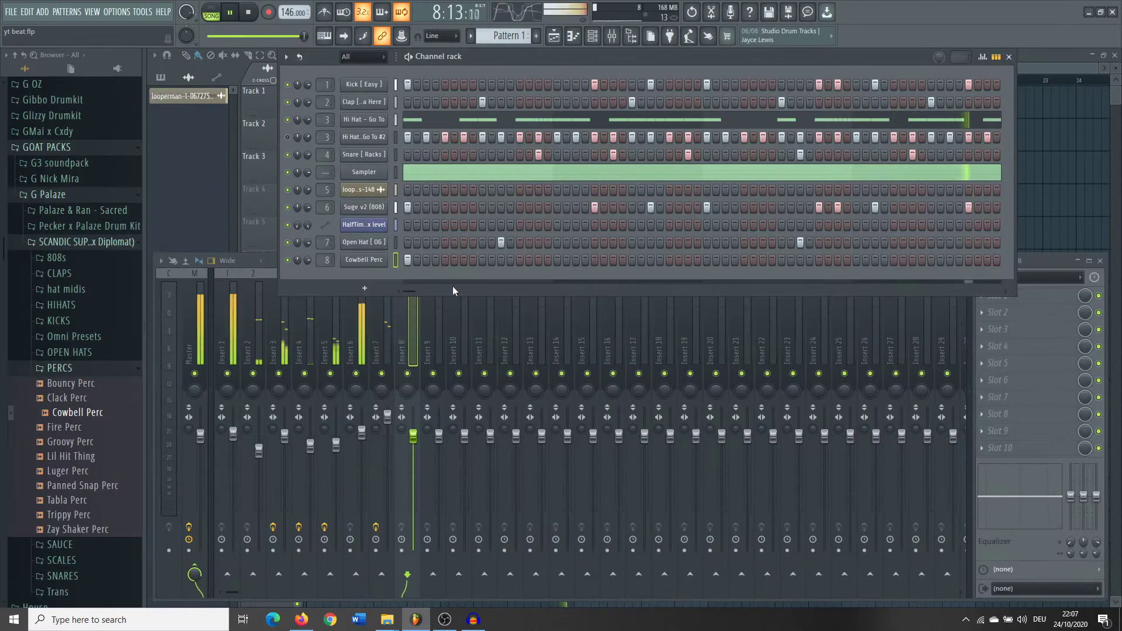
{"action": "right_click", "coordinate": [621, 260]}
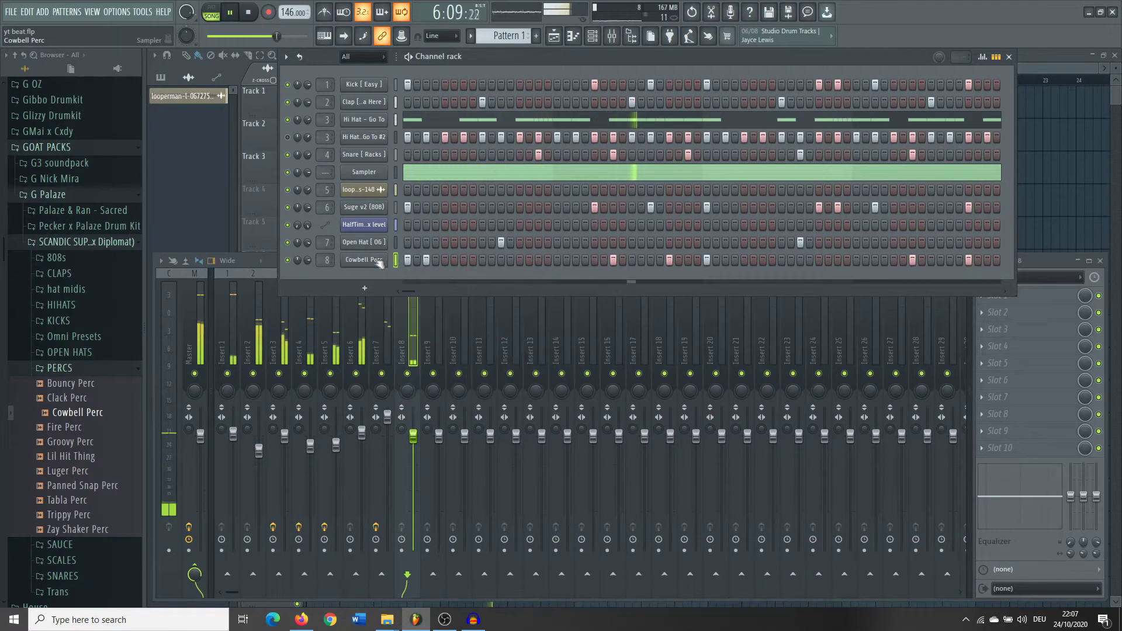
Delete the second Cowbell Perc note in the piano roll and transpose all remaining notes up five semitones to F5.
{"action": "right_click", "coordinate": [379, 262]}
{"action": "left_click", "coordinate": [401, 266]}
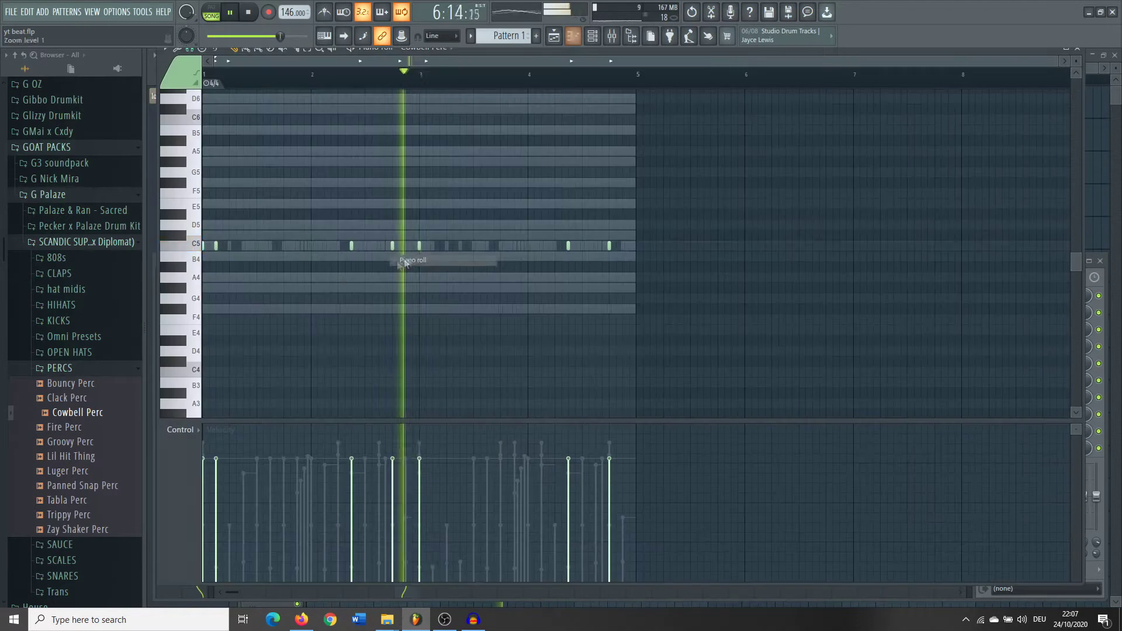
{"action": "right_click", "coordinate": [217, 246]}
{"action": "key", "text": "ctrl+a"}
{"action": "key", "text": "Up"}
{"action": "key", "text": "Up"}
{"action": "key", "text": "Up"}
{"action": "key", "text": "Up"}
{"action": "key", "text": "Up"}
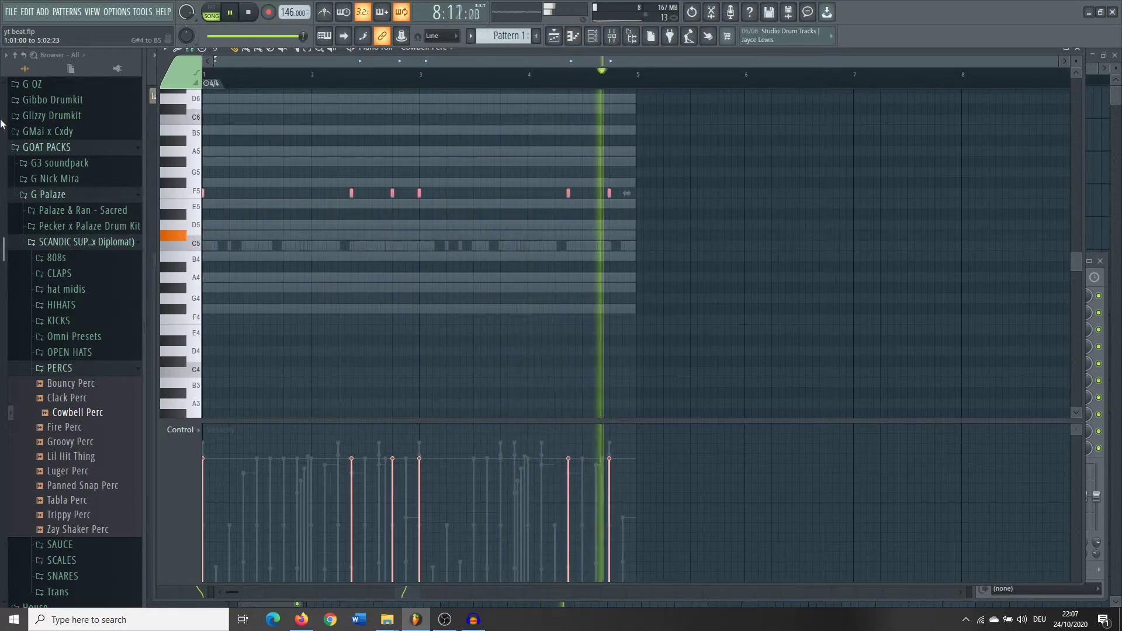
{"action": "key", "text": "F7"}
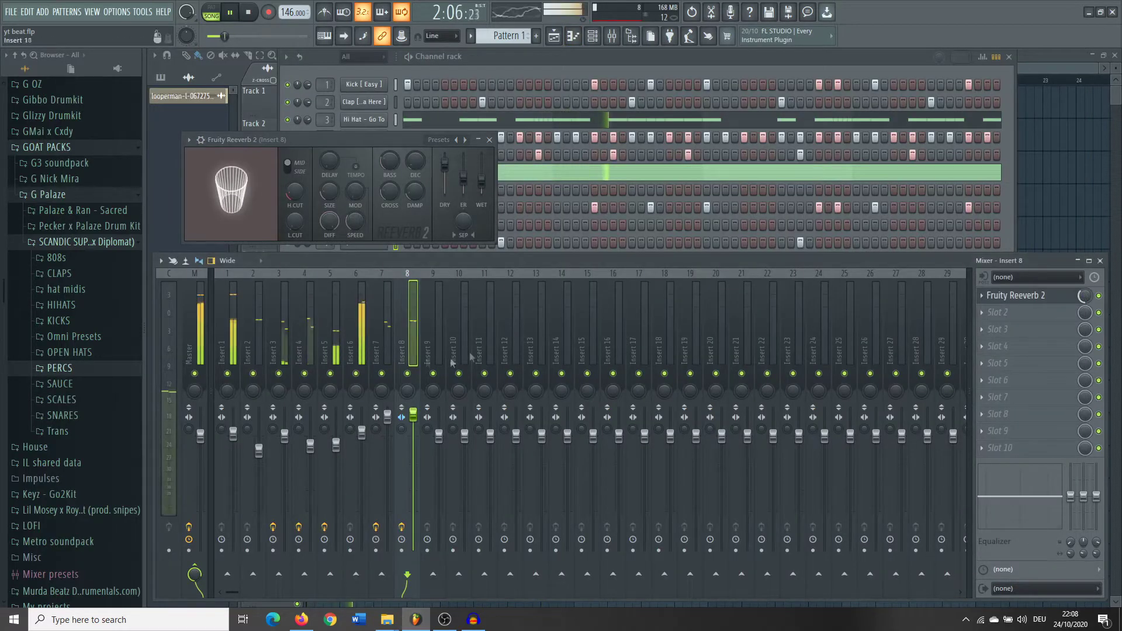
Close the cowbell's Fruity Reeverb 2 window on Insert 8 and collapse the drum kit folders in the browser.
{"action": "left_click", "coordinate": [401, 417]}
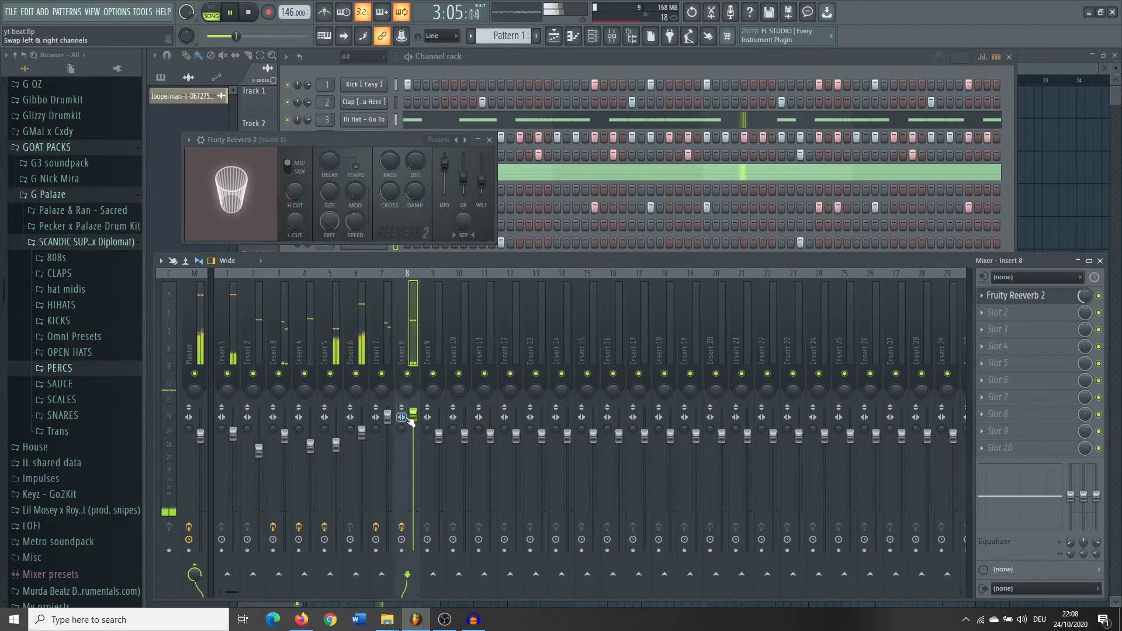
{"action": "left_click", "coordinate": [489, 139]}
{"action": "left_click", "coordinate": [86, 241]}
{"action": "left_click", "coordinate": [85, 226]}
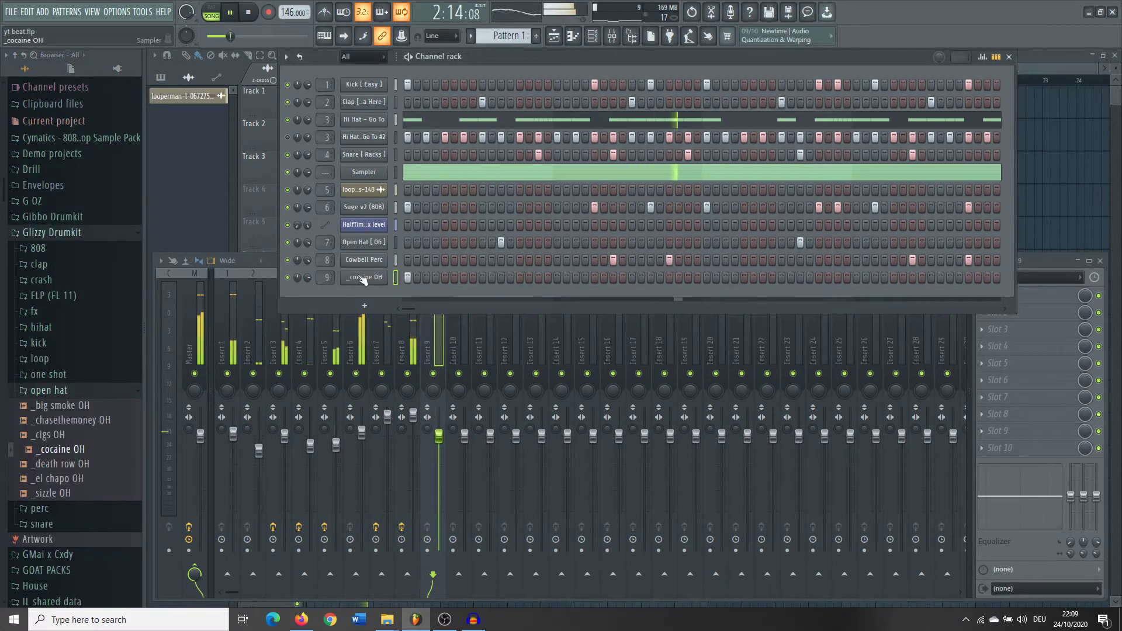
Check the _cocaine OH sample settings, move its hit to the start of bar 3 and raise its level on Insert 9.
{"action": "left_click", "coordinate": [364, 277]}
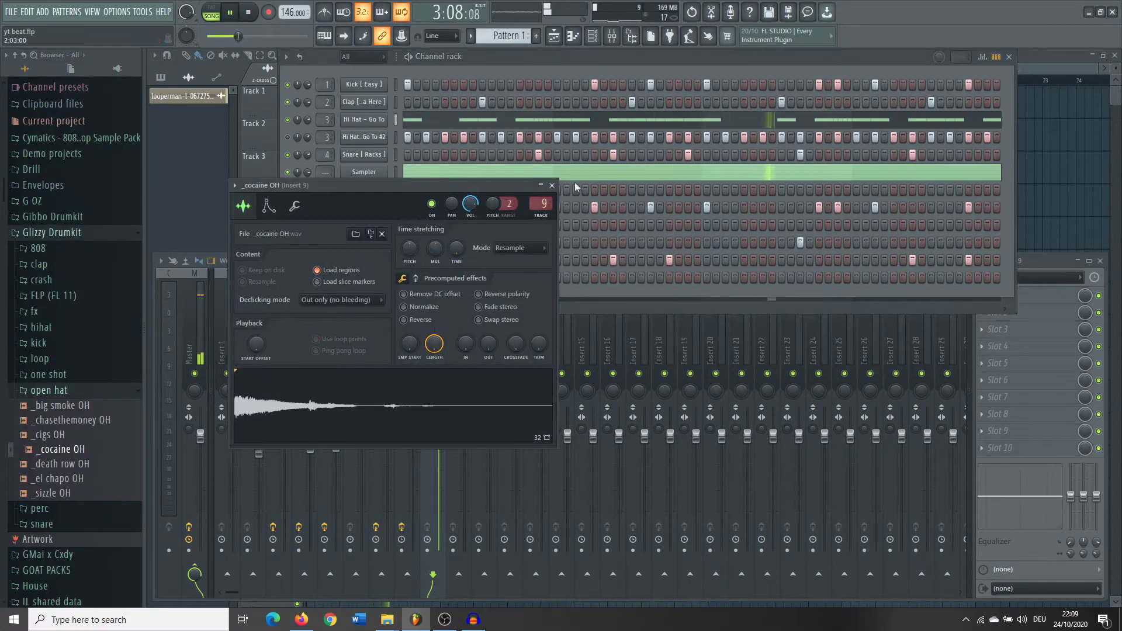
{"action": "left_click", "coordinate": [552, 185]}
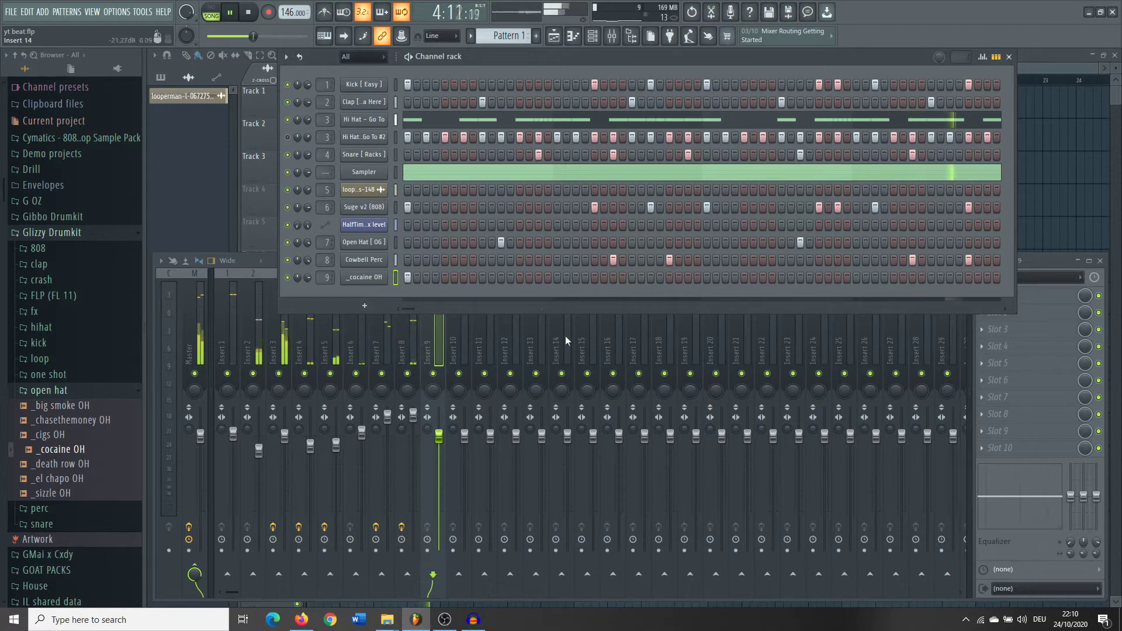
{"action": "left_click", "coordinate": [363, 277]}
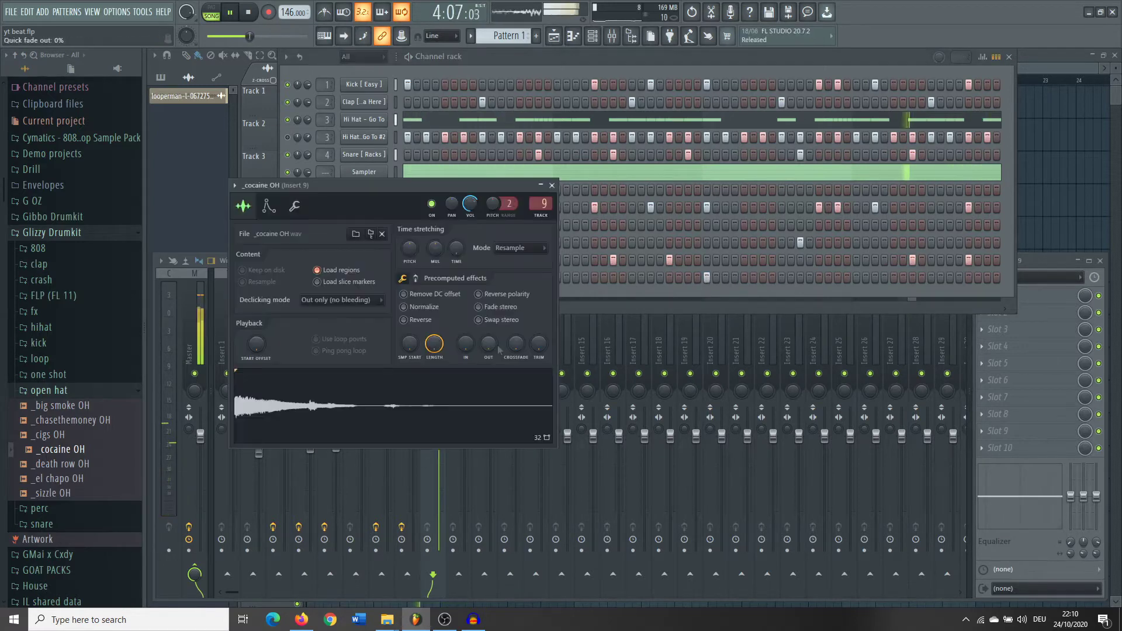
{"action": "left_click", "coordinate": [552, 186]}
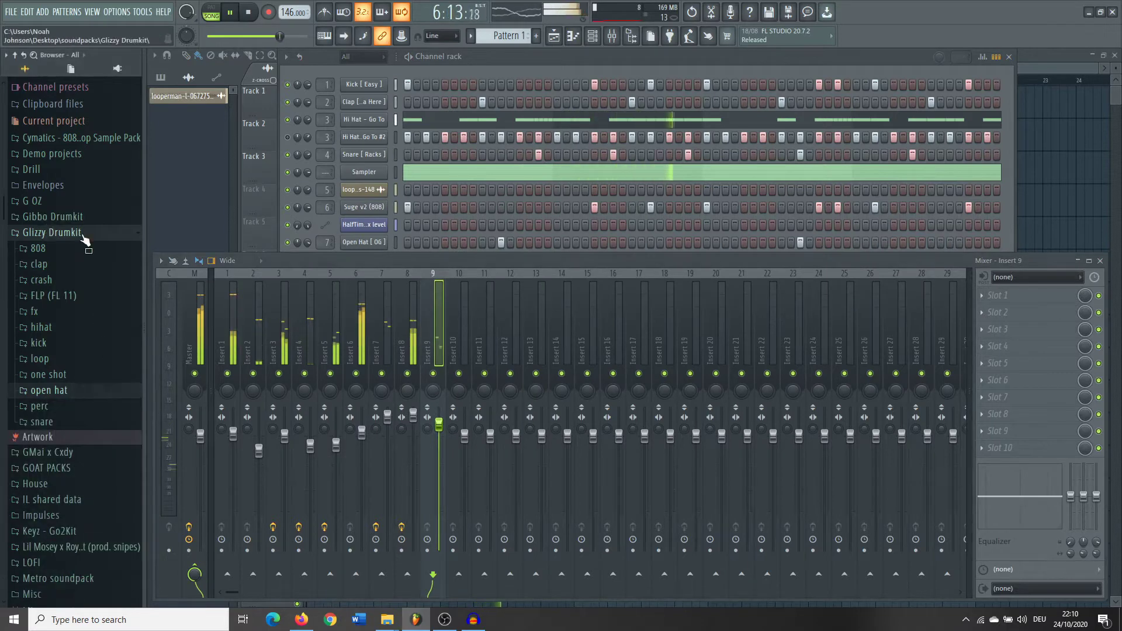
{"action": "left_click", "coordinate": [51, 232]}
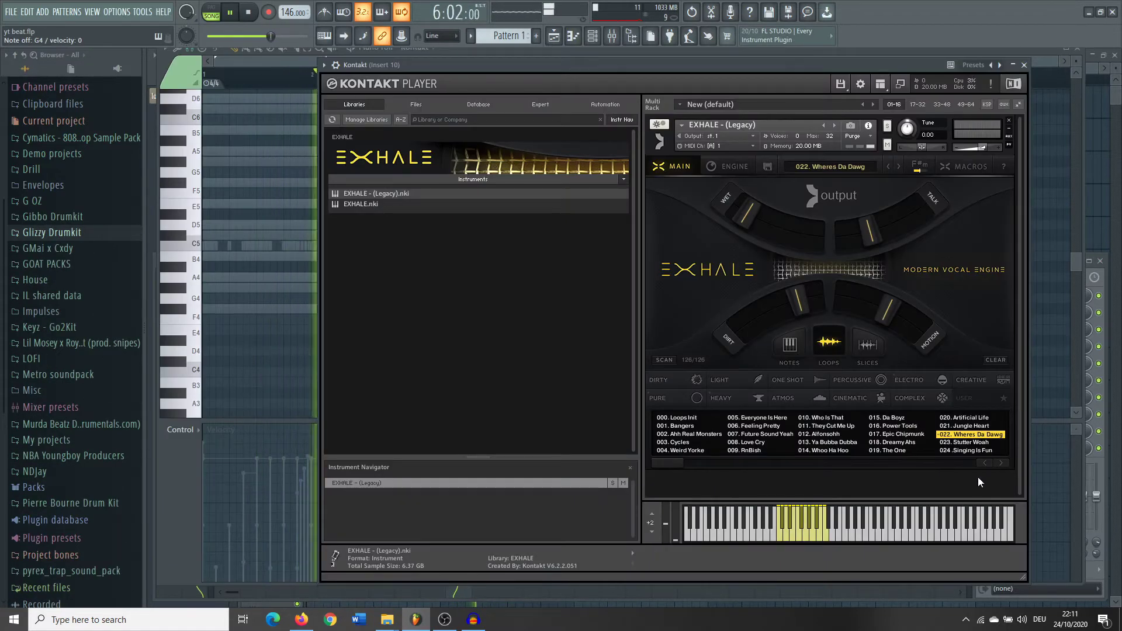
Browse the EXHALE loop presets in Kontakt beyond Wheres Da Dawg and choose a vocal loop.
{"action": "scroll", "coordinate": [864, 444], "scroll_direction": "down", "scroll_amount": 5}
{"action": "left_click", "coordinate": [826, 425]}
{"action": "scroll", "coordinate": [827, 433], "scroll_direction": "down", "scroll_amount": 11}
{"action": "left_click", "coordinate": [827, 434]}
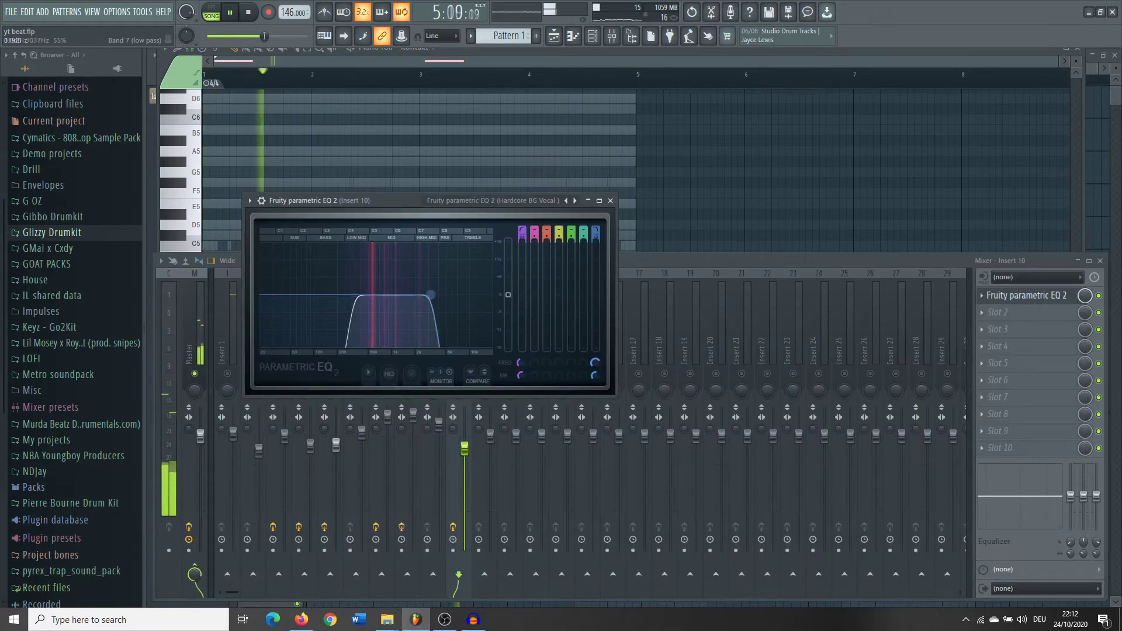
Lower the low-pass cutoff of band 7 in Insert 10's Fruity Parametric EQ 2 and set the track volume to -2.6 dB.
{"action": "left_click_drag", "start_coordinate": [430, 294], "coordinate": [419, 294]}
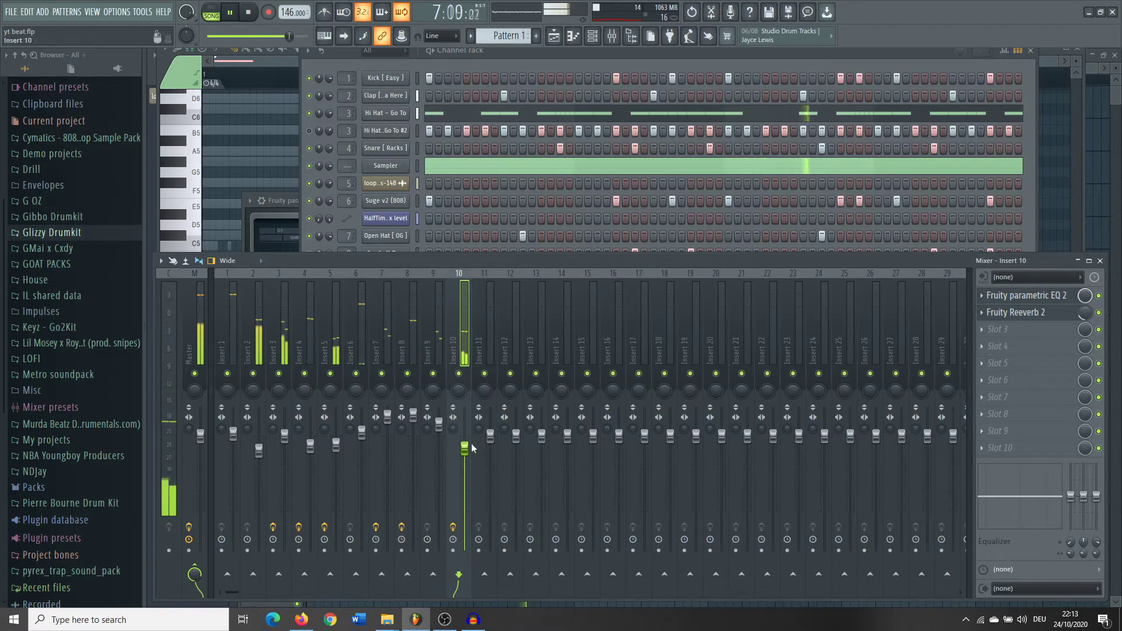
{"action": "left_click_drag", "start_coordinate": [472, 447], "coordinate": [472, 448]}
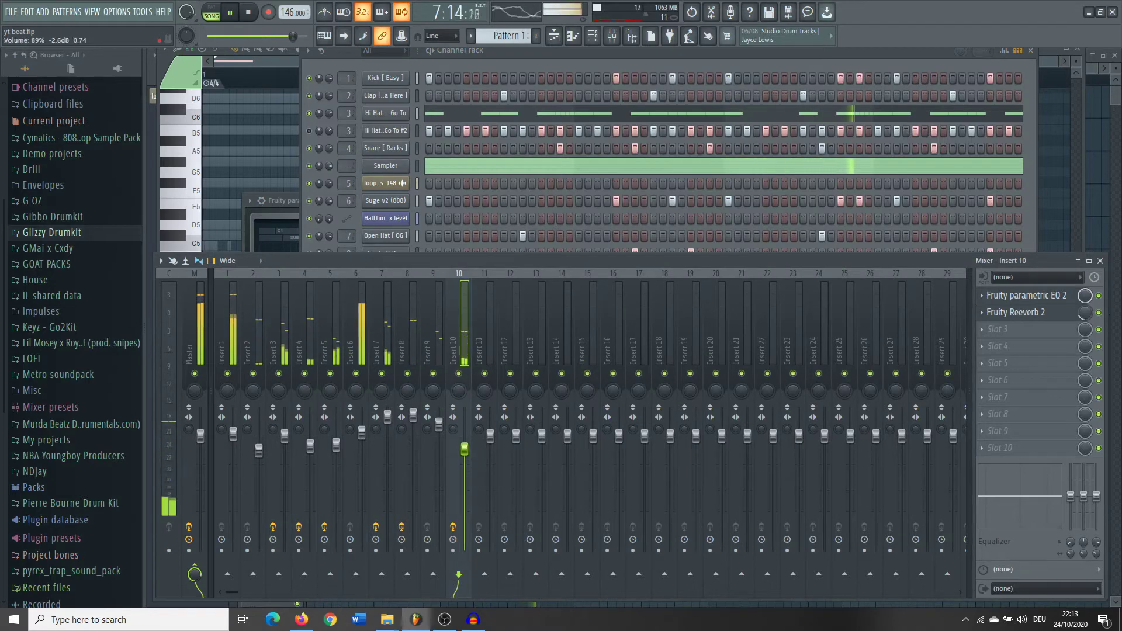
{"action": "left_click_drag", "start_coordinate": [607, 51], "coordinate": [537, 64]}
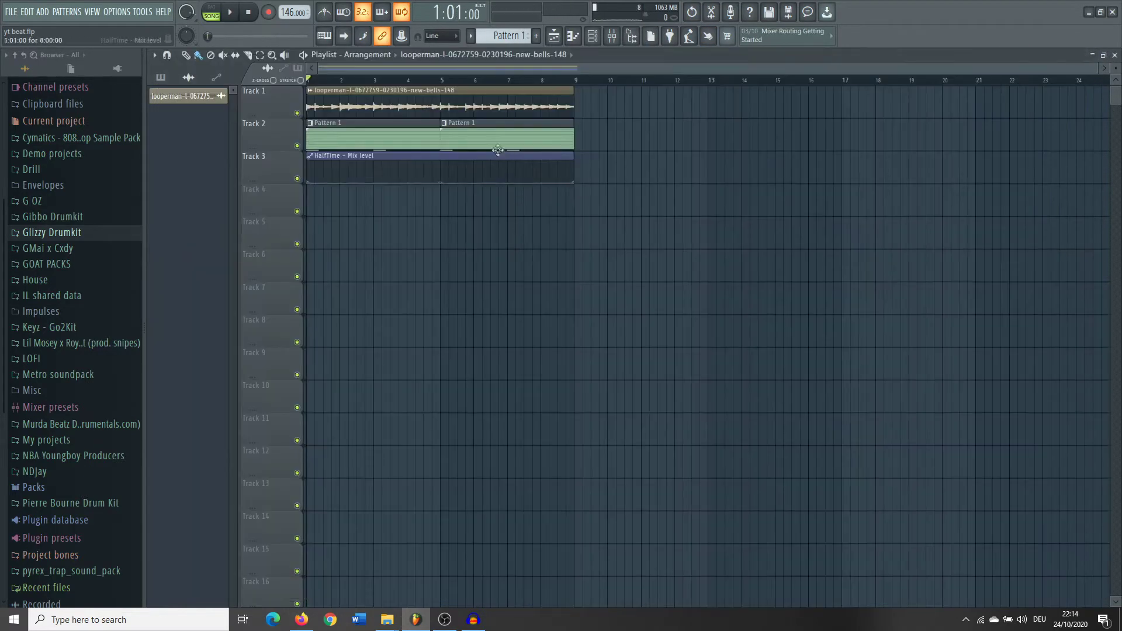
Clear the Pattern 1 clips from the playlist and split Pattern 1 by channel.
{"action": "left_click", "coordinate": [471, 36]}
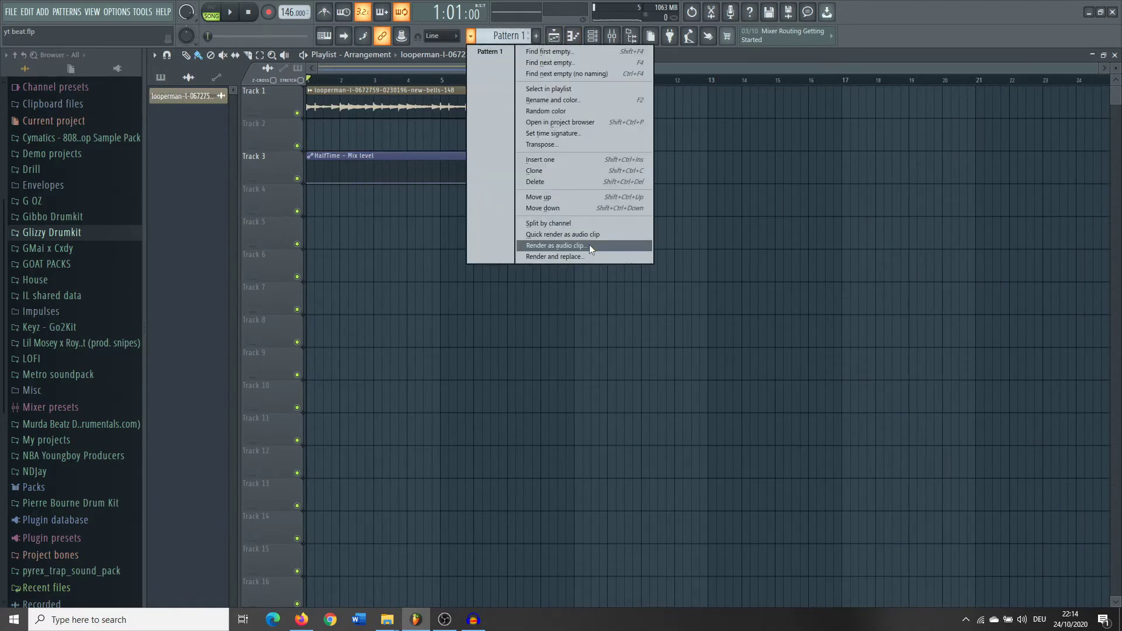
{"action": "left_click", "coordinate": [563, 225]}
{"action": "key", "text": "space"}
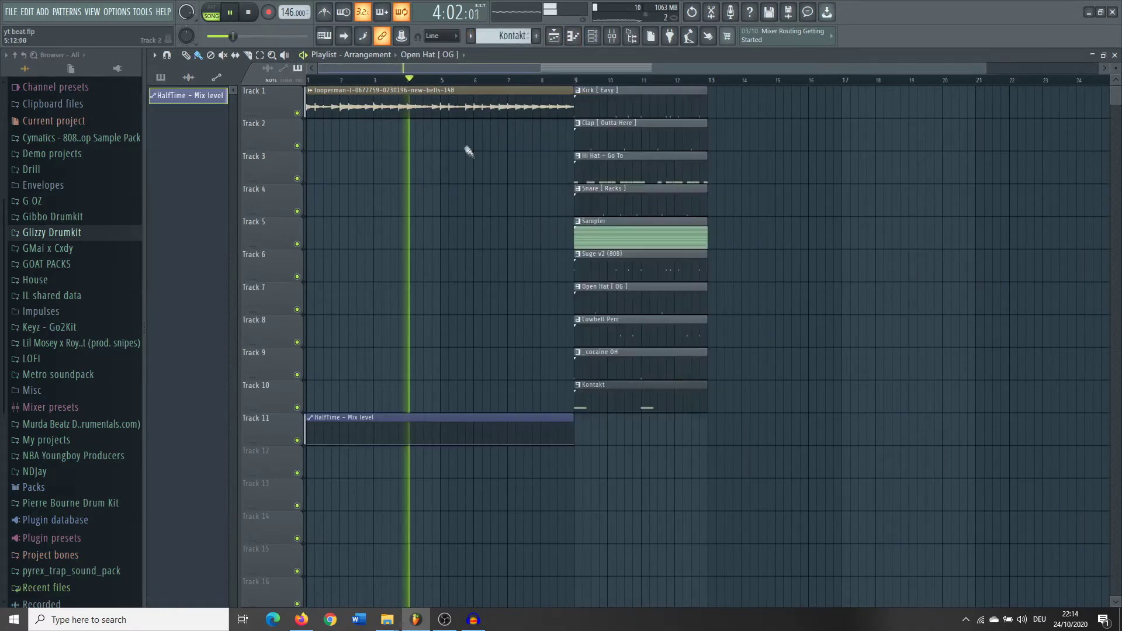
Delete the Sampler clip from Track 5 and duplicate the instrument and loop clips repeatedly along the playlist.
{"action": "right_click", "coordinate": [596, 233]}
{"action": "left_click_drag", "start_coordinate": [649, 445], "coordinate": [350, 100]}
{"action": "key", "text": "ctrl+b"}
{"action": "left_click_drag", "start_coordinate": [615, 390], "coordinate": [327, 104]}
{"action": "key", "text": "ctrl+b"}
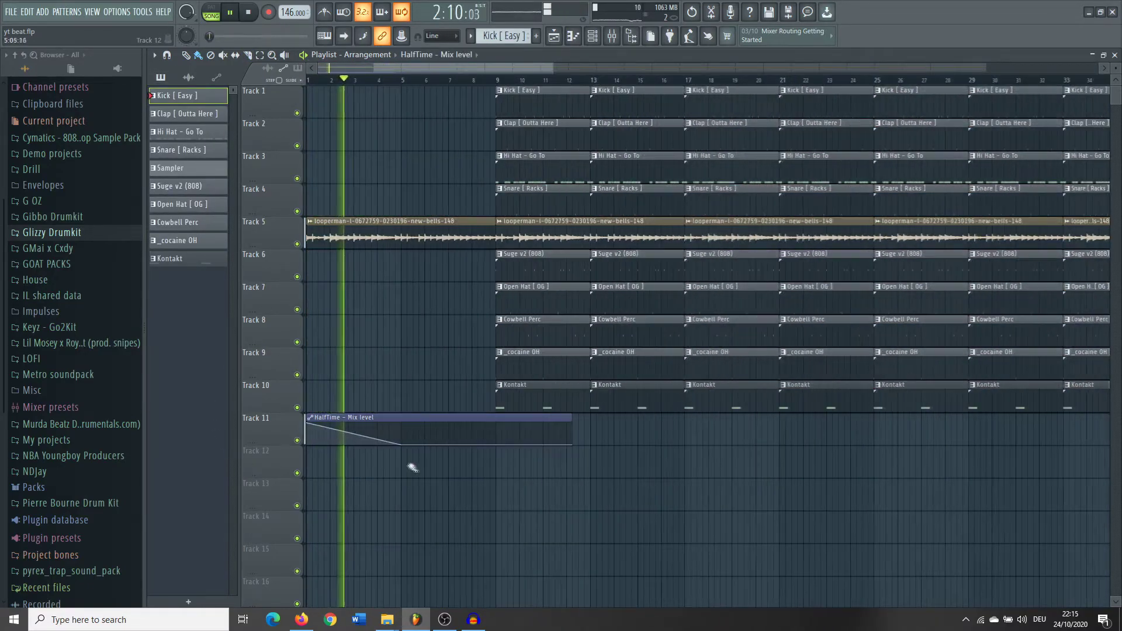
Place a Kontakt clip at bar 5, delete those at bars 9 and 13, and shorten the HalfTime automation clip to bar 9.
{"action": "left_click", "coordinate": [412, 392]}
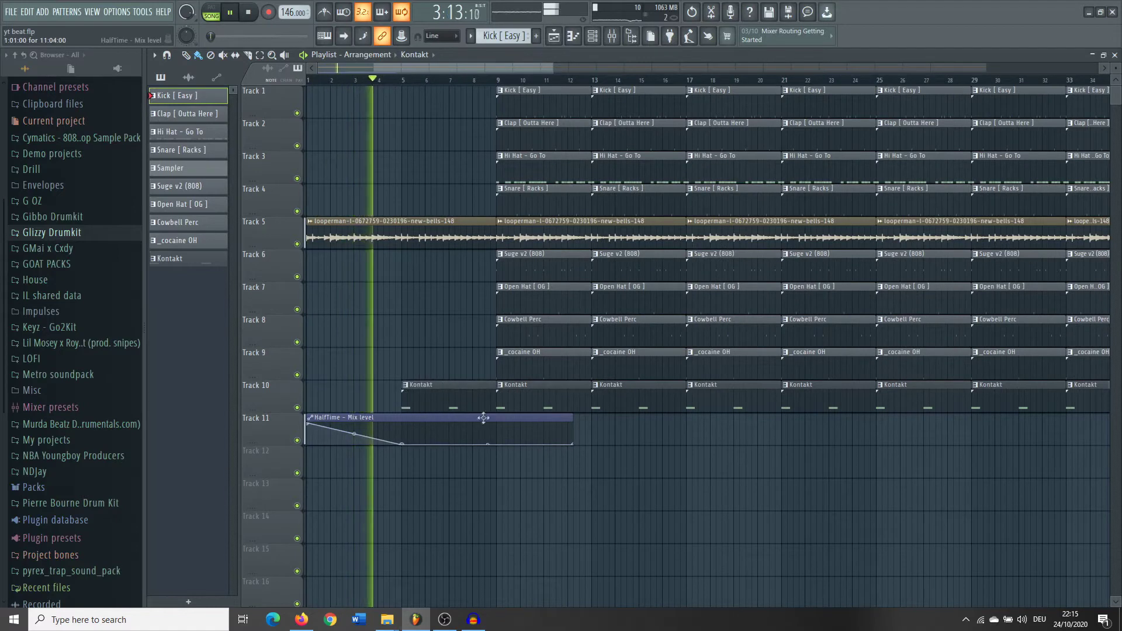
{"action": "right_click", "coordinate": [530, 405]}
{"action": "right_click", "coordinate": [620, 409]}
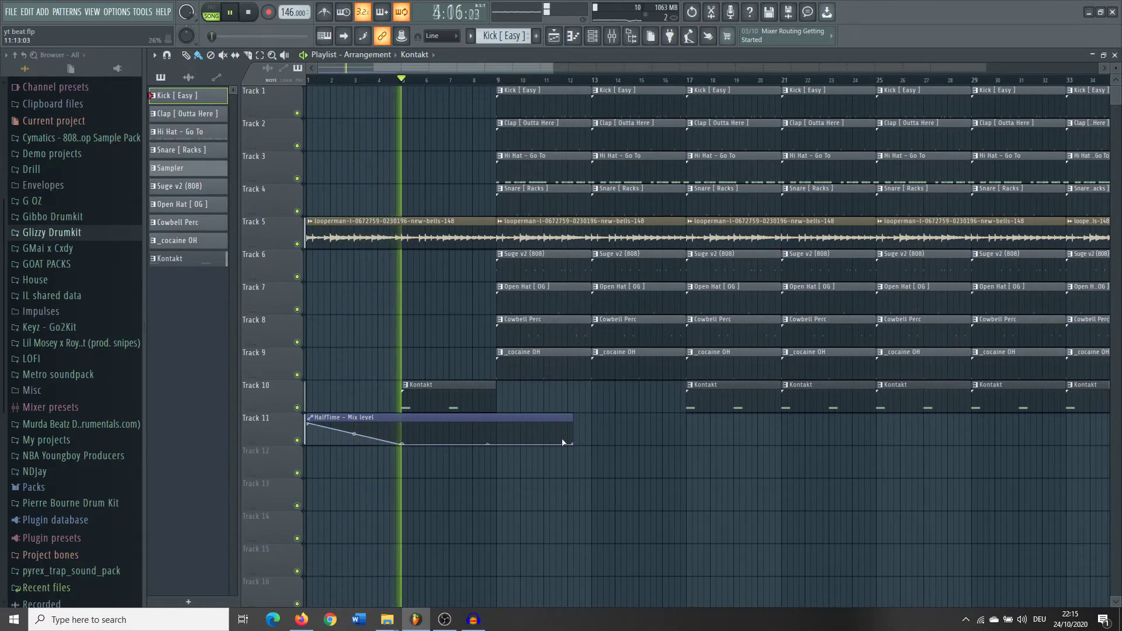
{"action": "left_click_drag", "start_coordinate": [572, 429], "coordinate": [490, 427]}
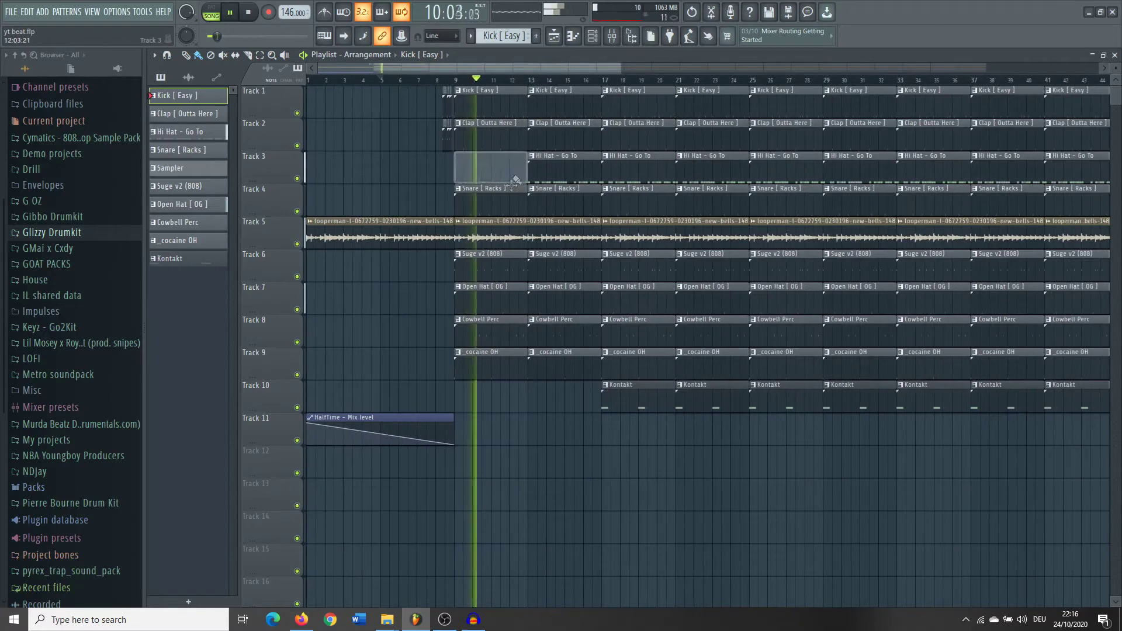
Restore the deleted Hi Hat clip at bar 9 and remove the Snare clips before bar 17.
{"action": "right_click", "coordinate": [500, 200]}
{"action": "key", "text": "ctrl+z"}
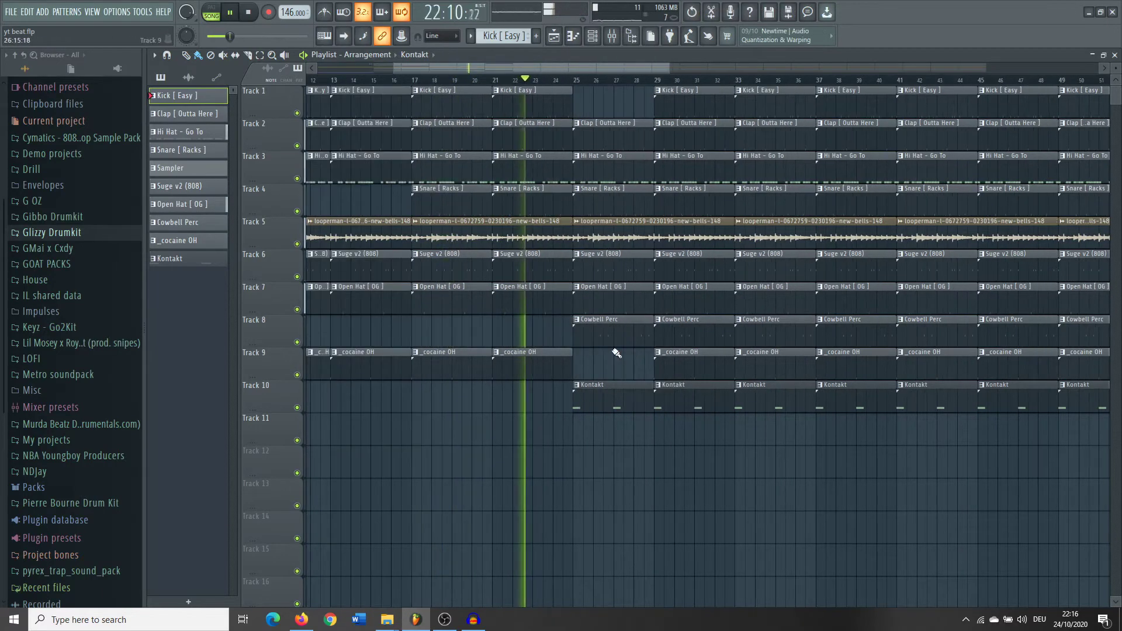
Clear the Hi Hat and Open Hat clips at bar 25 and make the Clap clip there start at bar 26.
{"action": "right_click", "coordinate": [613, 165]}
{"action": "right_click", "coordinate": [614, 133]}
{"action": "left_click_drag", "start_coordinate": [679, 131], "coordinate": [585, 133], "text": "shift"}
{"action": "scroll", "coordinate": [575, 263], "scroll_direction": "up", "scroll_amount": 4}
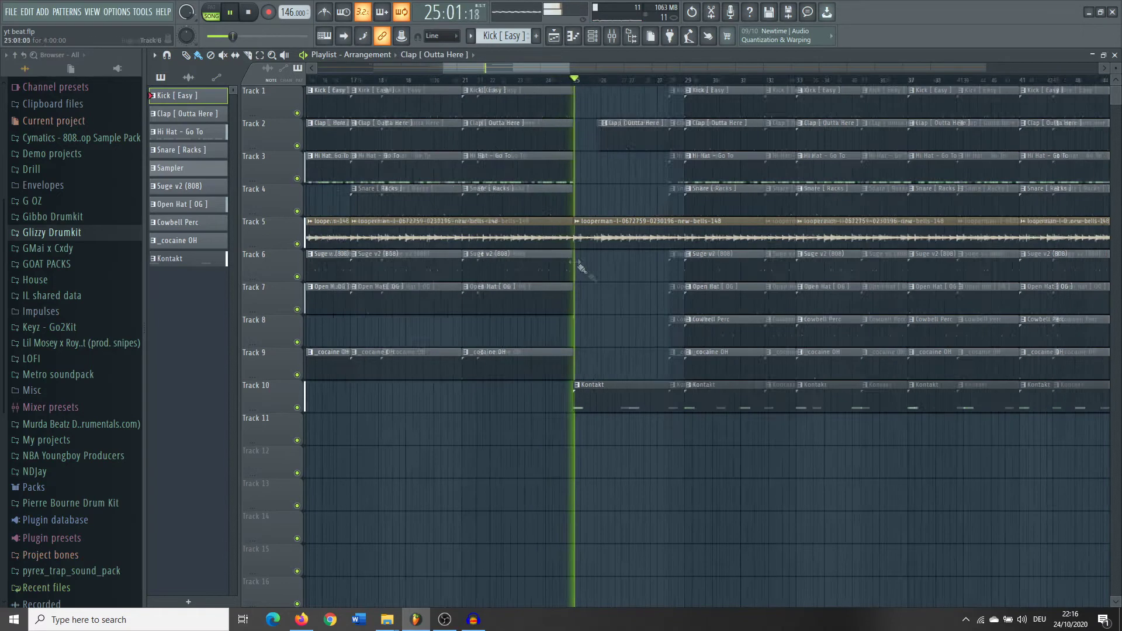
{"action": "left_click_drag", "start_coordinate": [821, 298], "coordinate": [610, 276], "text": "shift"}
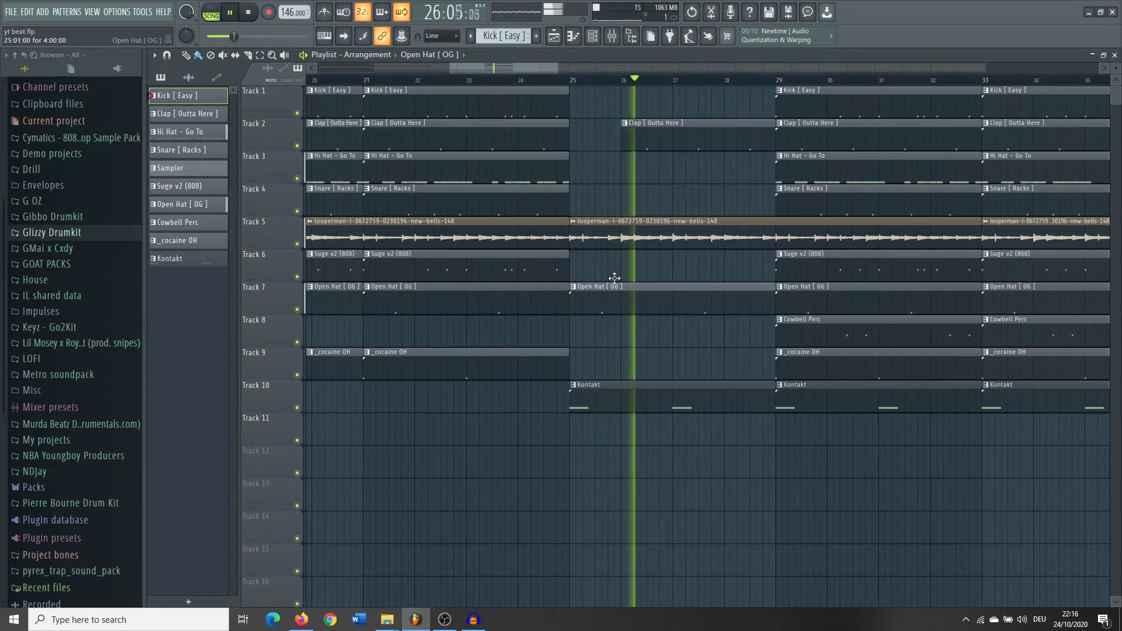
{"action": "right_click", "coordinate": [625, 299]}
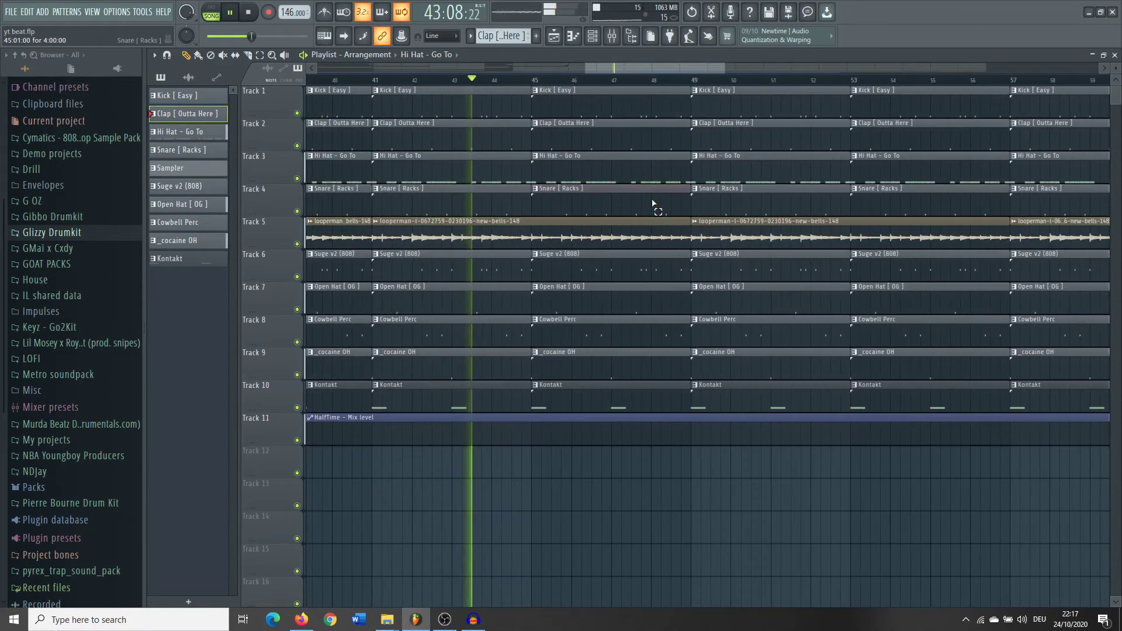
Delete the Kick, Hi Hat, Snare, Open Hat, Cowbell Perc and _cocaine OH clips at bar 45 and trim the Clap clip's start.
{"action": "left_click_drag", "start_coordinate": [656, 205], "coordinate": [558, 102]}
{"action": "right_click", "coordinate": [561, 102]}
{"action": "right_click", "coordinate": [590, 163]}
{"action": "right_click", "coordinate": [590, 199]}
{"action": "right_click", "coordinate": [587, 297]}
{"action": "right_click", "coordinate": [590, 330]}
{"action": "right_click", "coordinate": [593, 357]}
{"action": "mouse_move", "coordinate": [597, 390]}
{"action": "left_mouse_down"}
{"action": "mouse_move", "coordinate": [628, 390]}
{"action": "mouse_move", "coordinate": [593, 401]}
{"action": "left_mouse_up"}
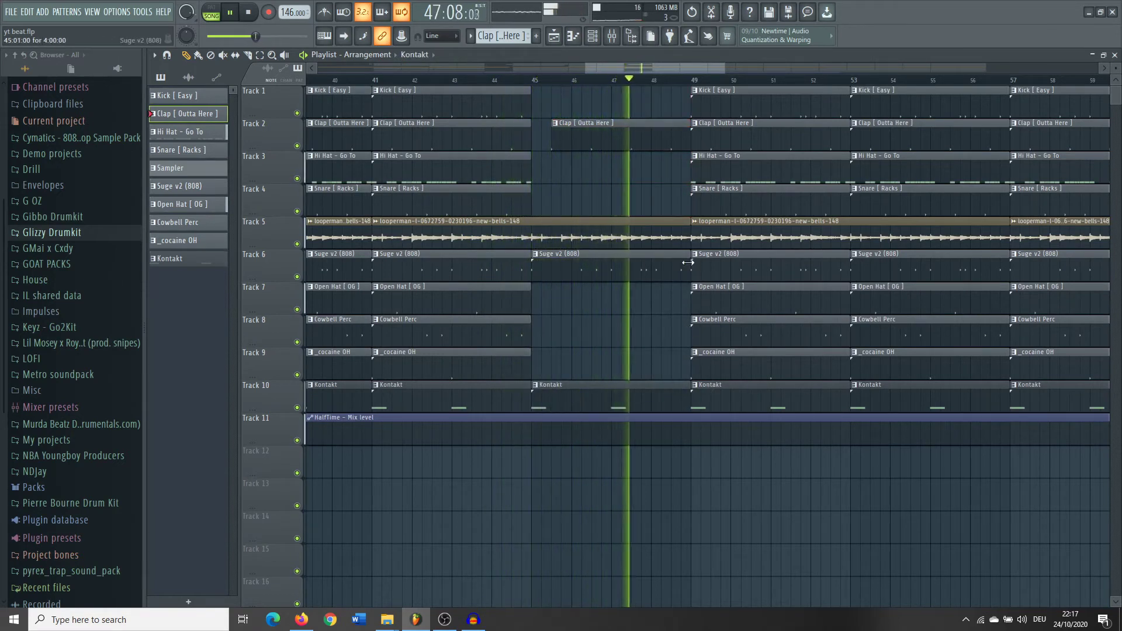
Shorten the bar 45 Suge v2 (808) and Clap clips to end at bar 48.
{"action": "left_click_drag", "start_coordinate": [688, 268], "coordinate": [643, 273]}
{"action": "left_click_drag", "start_coordinate": [689, 133], "coordinate": [660, 135]}
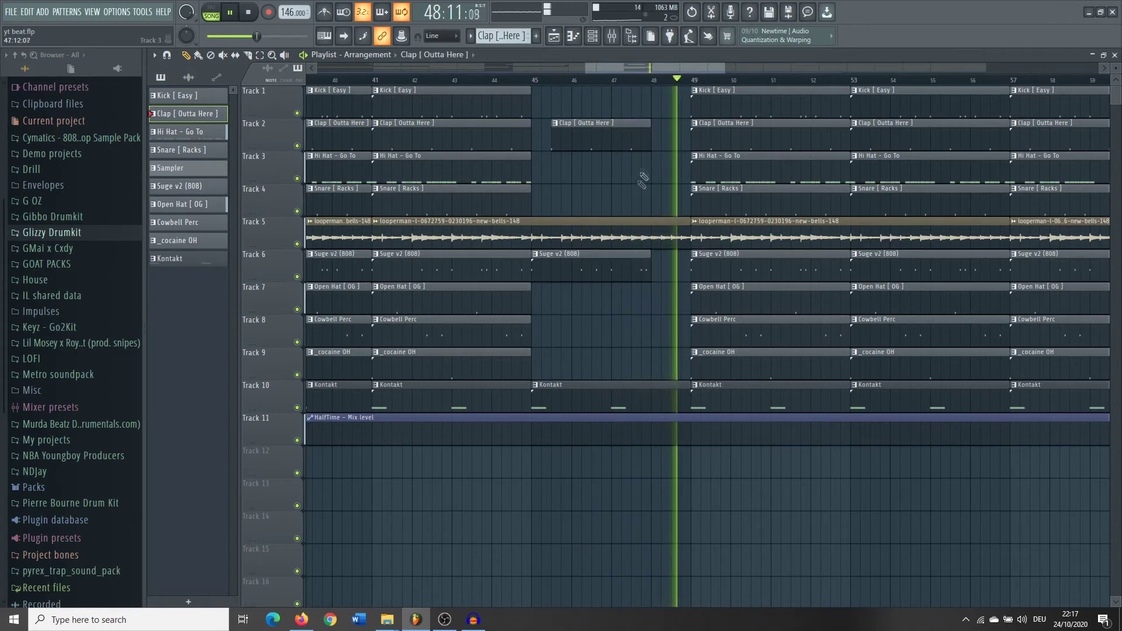
Replace all clips from bar 49 onward on Tracks 1 to 10 with a duplicate of the bar 9 to 49 arrangement.
{"action": "left_click_drag", "start_coordinate": [1016, 411], "coordinate": [659, 67]}
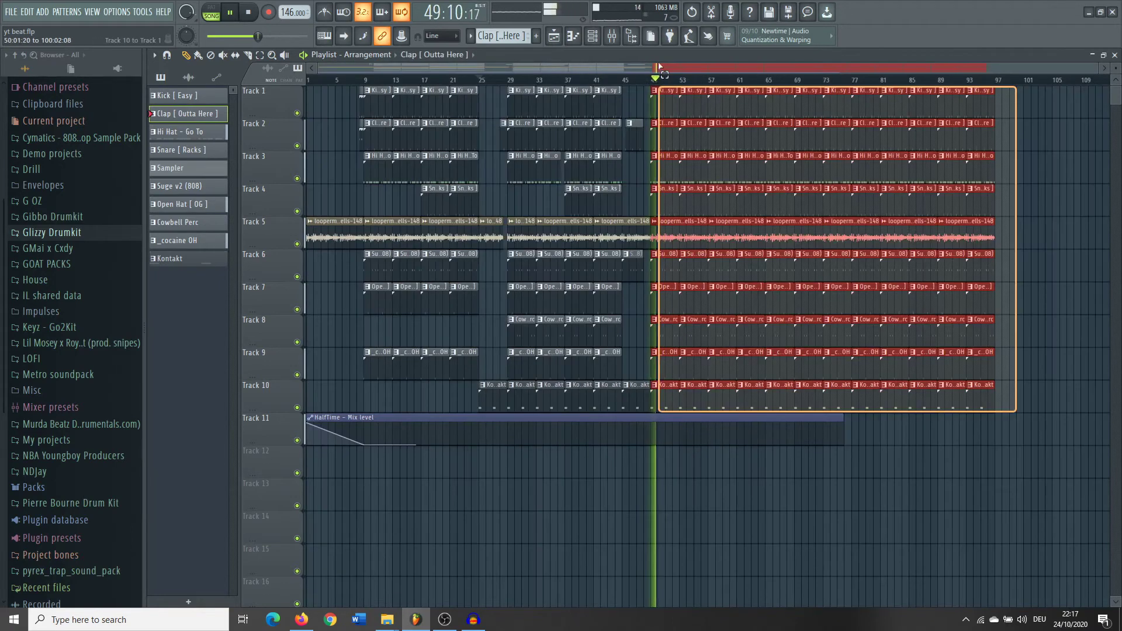
{"action": "key", "text": "Delete"}
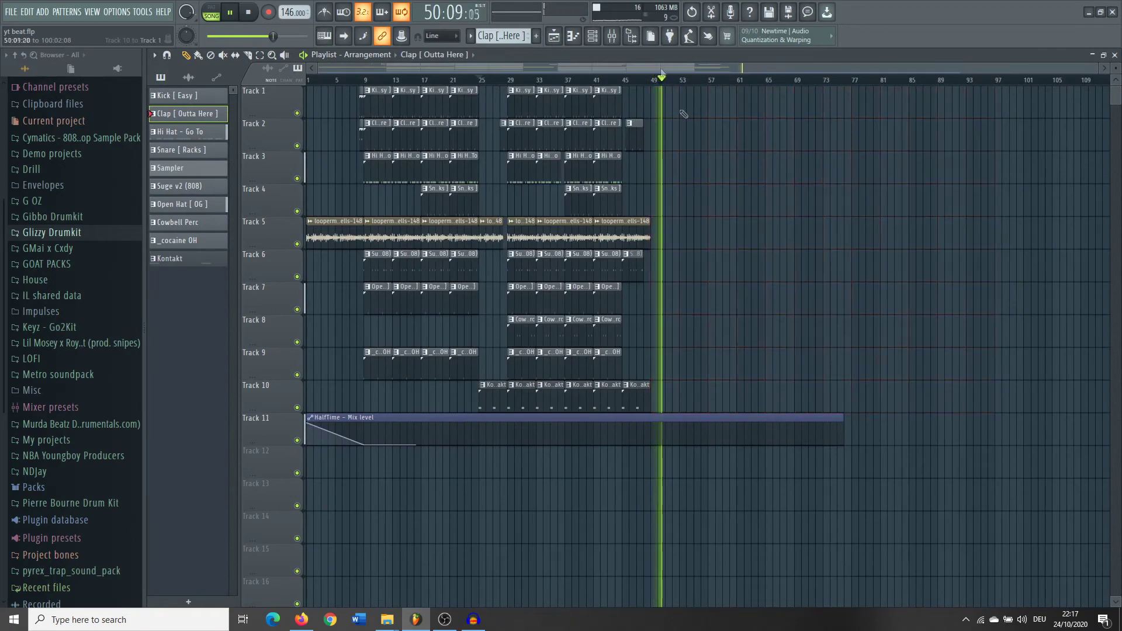
{"action": "left_click_drag", "start_coordinate": [754, 388], "coordinate": [350, 82]}
{"action": "key", "text": "ctrl+b"}
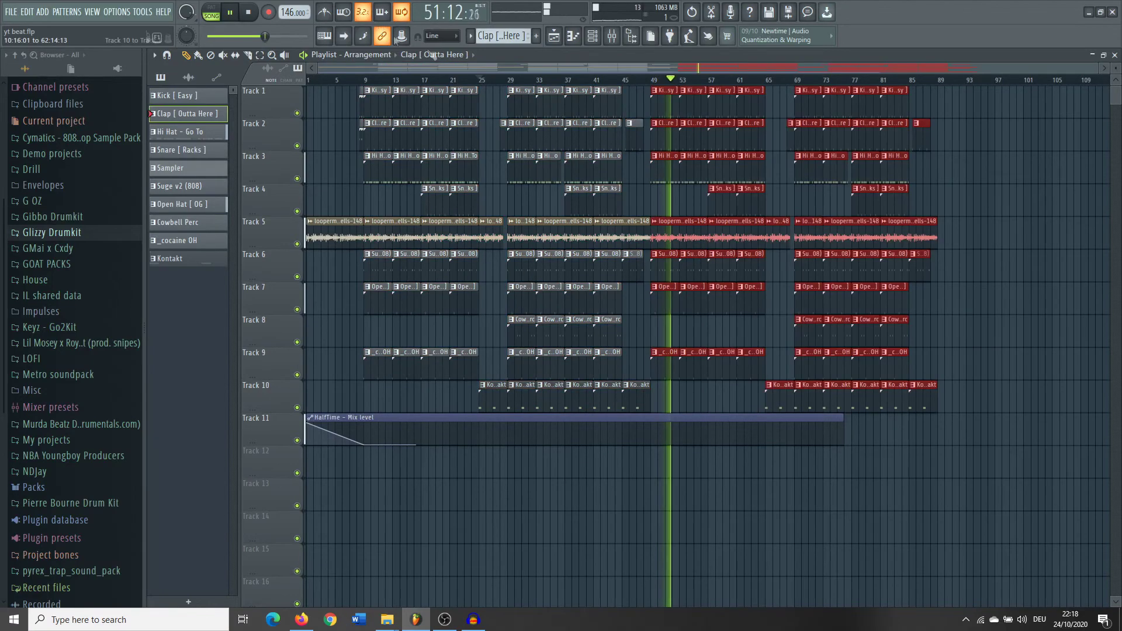
Trim the Kick, Clap and Hi Hat clips at bar 65 to start at bar 67.
{"action": "scroll", "coordinate": [799, 345], "scroll_direction": "up", "scroll_amount": 5}
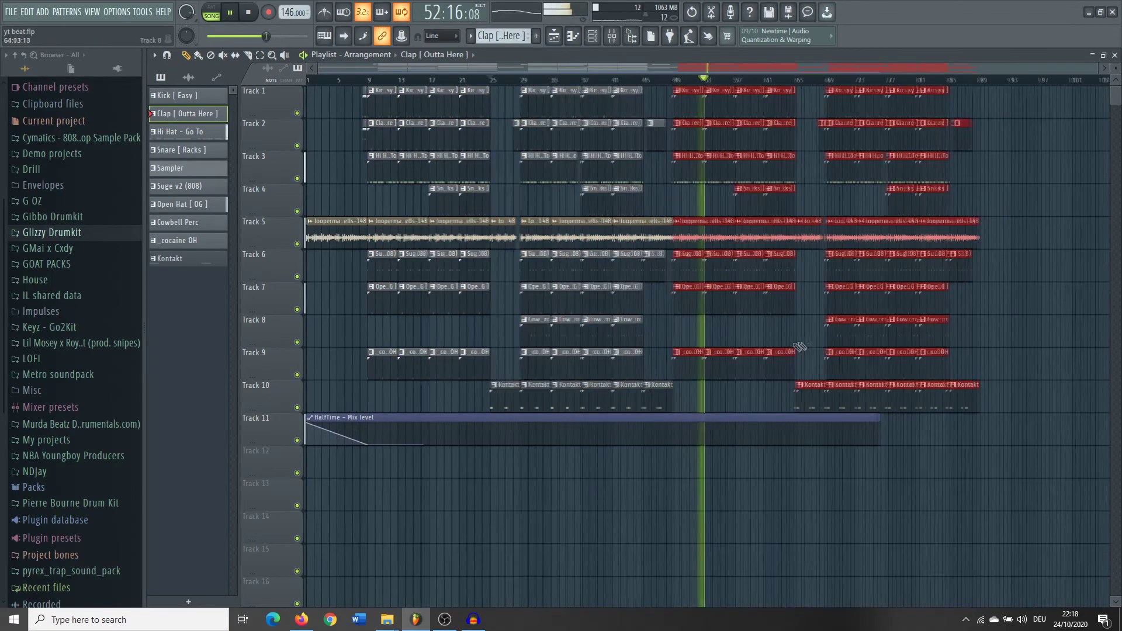
{"action": "left_click", "coordinate": [549, 310]}
{"action": "right_click", "coordinate": [570, 311]}
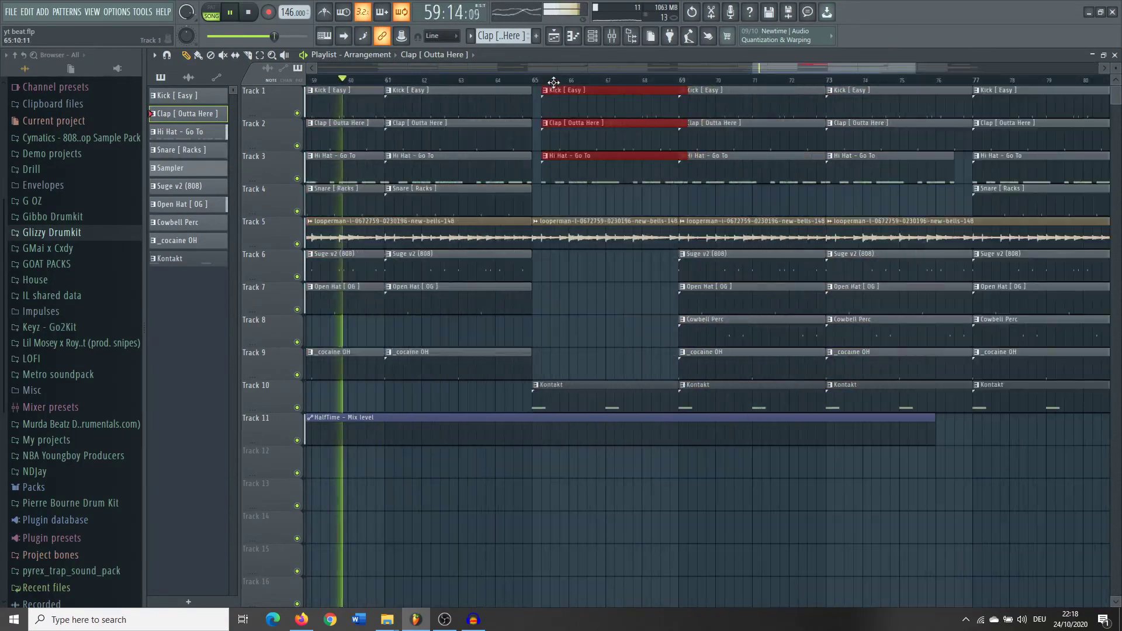
{"action": "left_click_drag", "start_coordinate": [553, 83], "coordinate": [609, 93]}
{"action": "left_click", "coordinate": [624, 125], "text": "ctrl"}
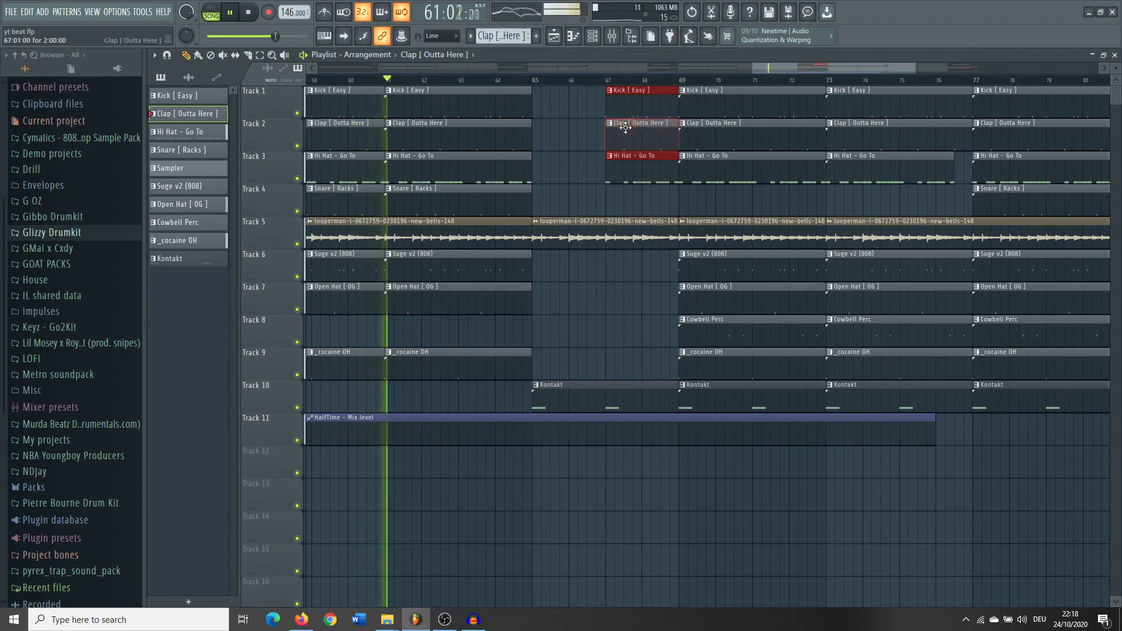
Add two-bar Suge v2 (808), Open Hat, Cowbell Perc and _cocaine OH clips at bar 67.
{"action": "left_click_drag", "start_coordinate": [727, 371], "coordinate": [642, 263]}
{"action": "scroll", "coordinate": [603, 281], "scroll_direction": "down", "scroll_amount": 2, "text": "ctrl"}
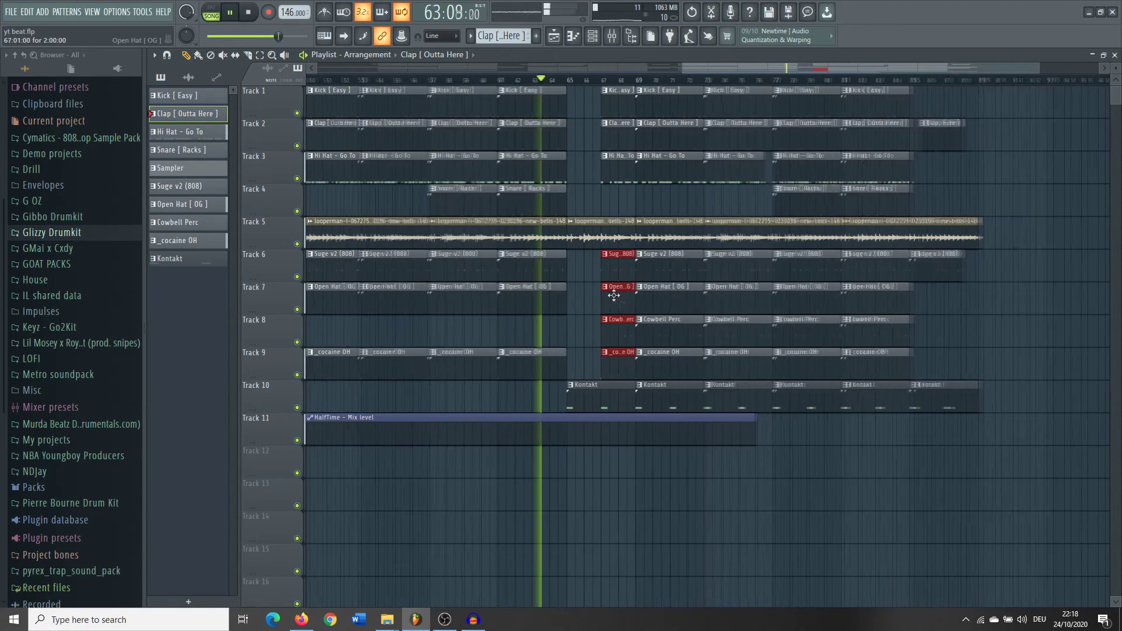
Copy the bar 77 Snare [Racks] clip to bar 69 and trim about half a bar off the start of the bar 69 Hi Hat clip.
{"action": "scroll", "coordinate": [653, 327], "scroll_direction": "up", "scroll_amount": 2, "text": "ctrl"}
{"action": "scroll", "coordinate": [654, 332], "scroll_direction": "down", "scroll_amount": 3, "text": "ctrl"}
{"action": "left_click_drag", "start_coordinate": [777, 197], "coordinate": [735, 198], "text": "shift"}
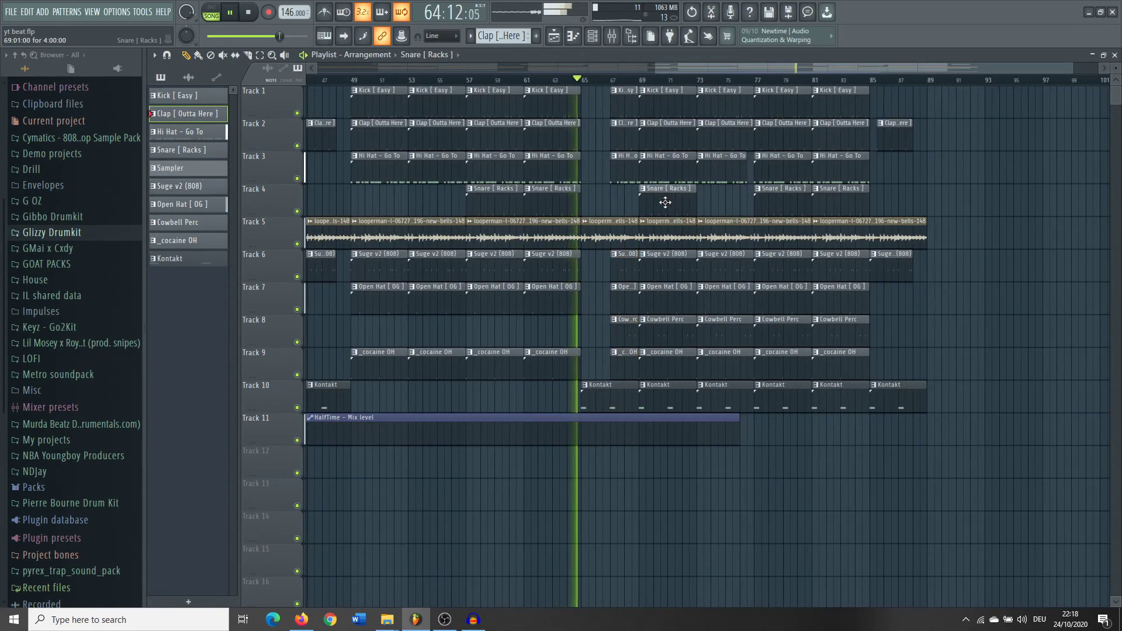
{"action": "scroll", "coordinate": [669, 244], "scroll_direction": "up", "scroll_amount": 5}
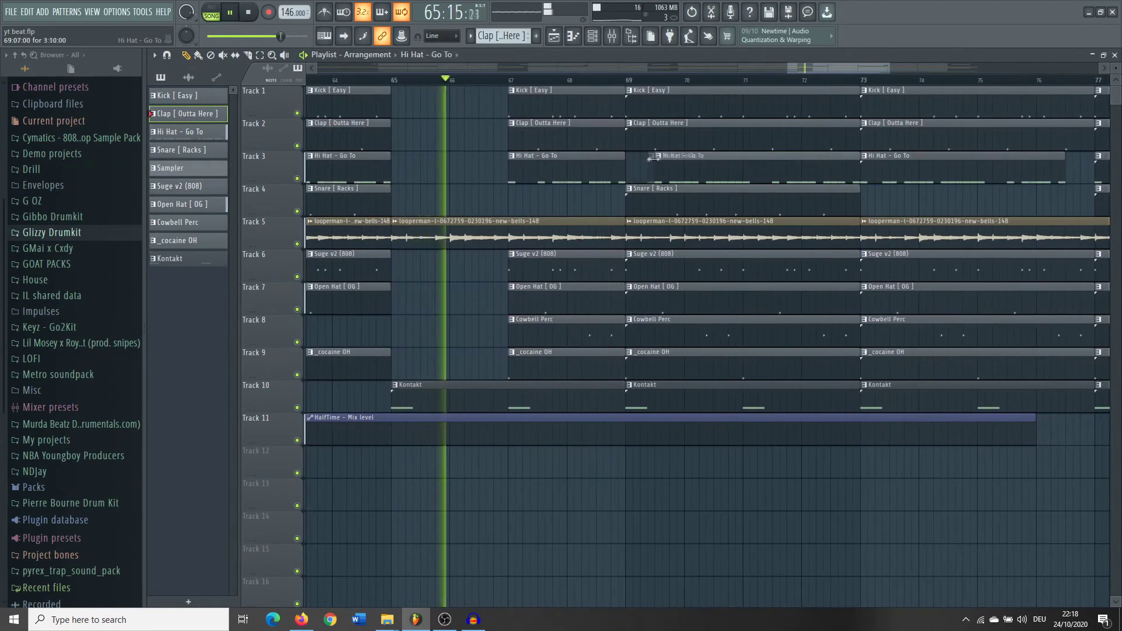
{"action": "scroll", "coordinate": [629, 328], "scroll_direction": "down", "scroll_amount": 1}
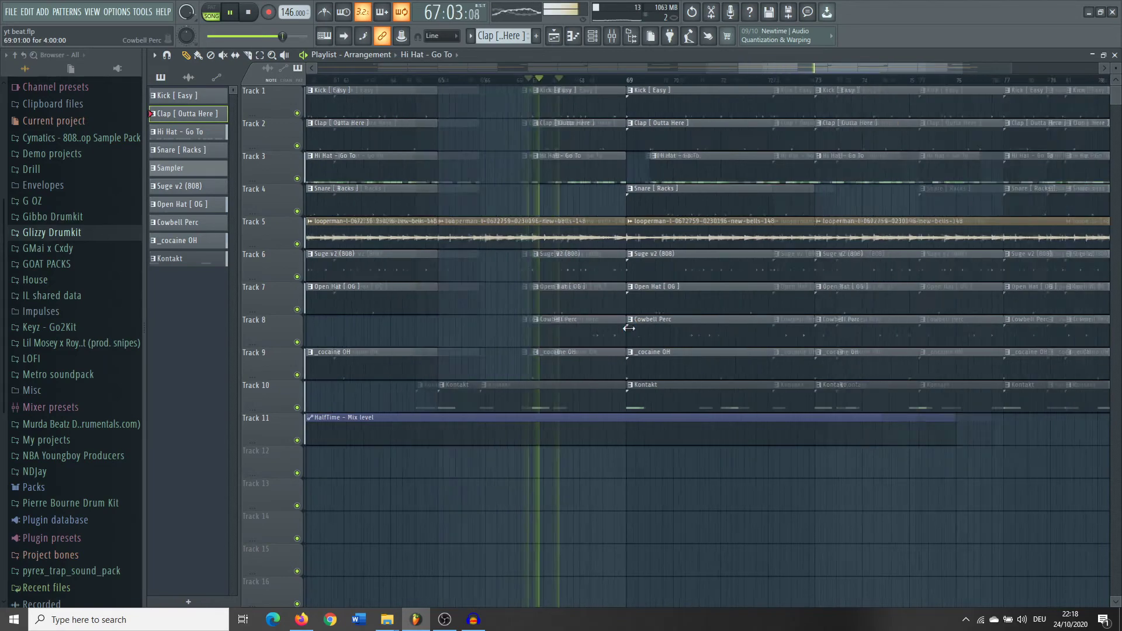
{"action": "scroll", "coordinate": [647, 334], "scroll_direction": "down", "scroll_amount": 2}
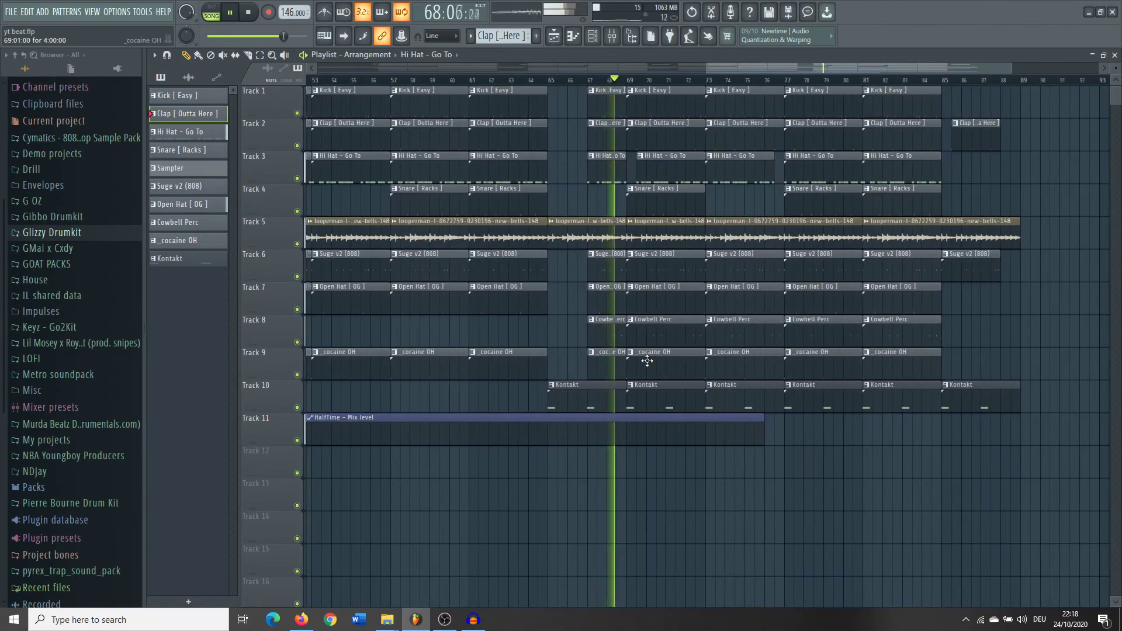
Duplicate the bar 49 to 65 clips on Tracks 1 to 9 to bar 89 and add a Kontakt clip at bar 85.
{"action": "left_click_drag", "start_coordinate": [812, 413], "coordinate": [996, 71]}
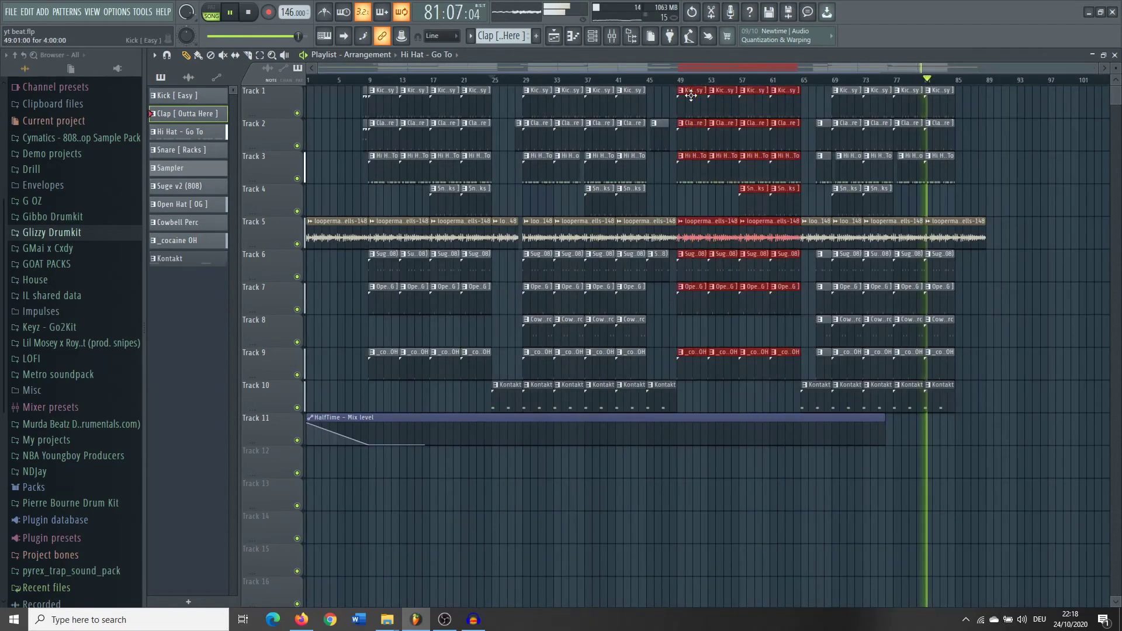
{"action": "scroll", "coordinate": [989, 409], "scroll_direction": "down", "scroll_amount": 2}
{"action": "left_click", "coordinate": [854, 401]}
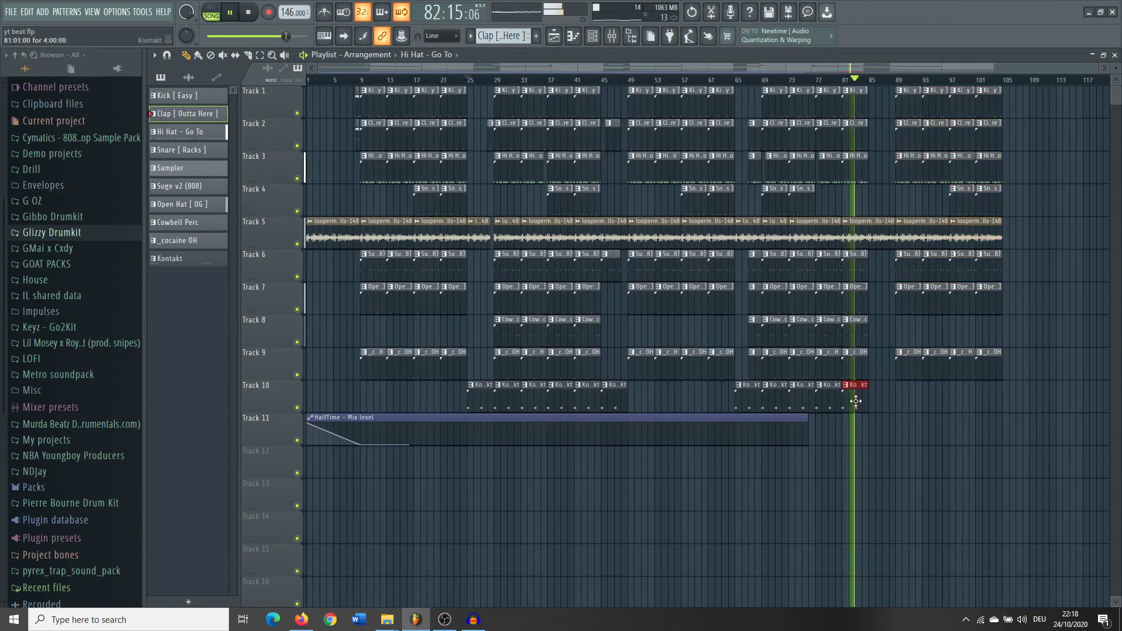
{"action": "scroll", "coordinate": [953, 513], "scroll_direction": "up", "scroll_amount": 3}
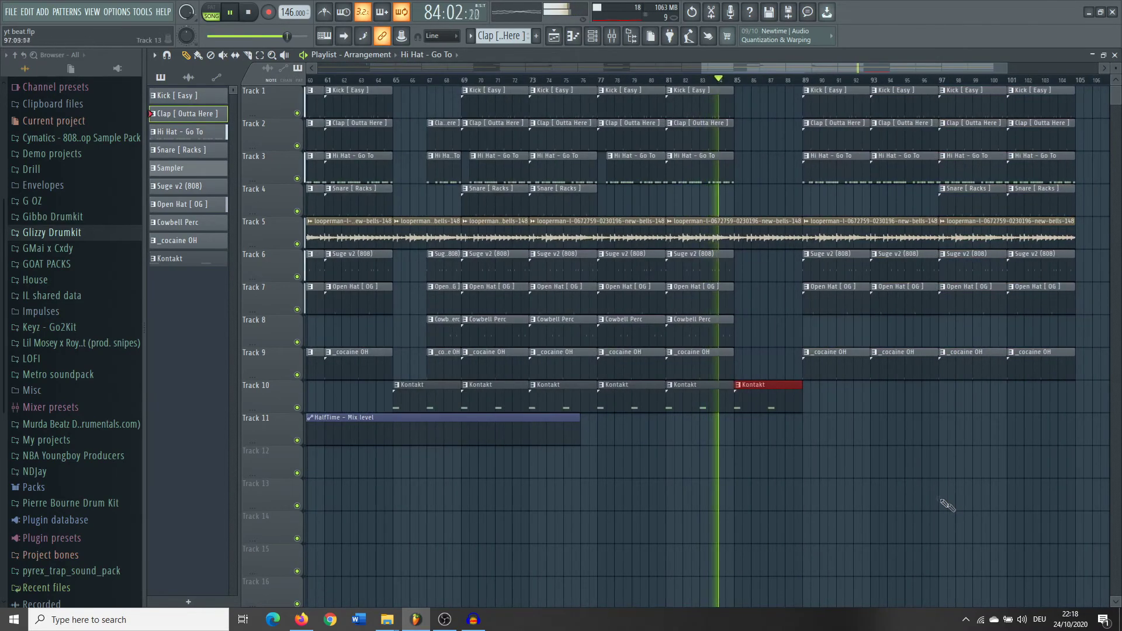
{"action": "scroll", "coordinate": [874, 474], "scroll_direction": "down", "scroll_amount": 3}
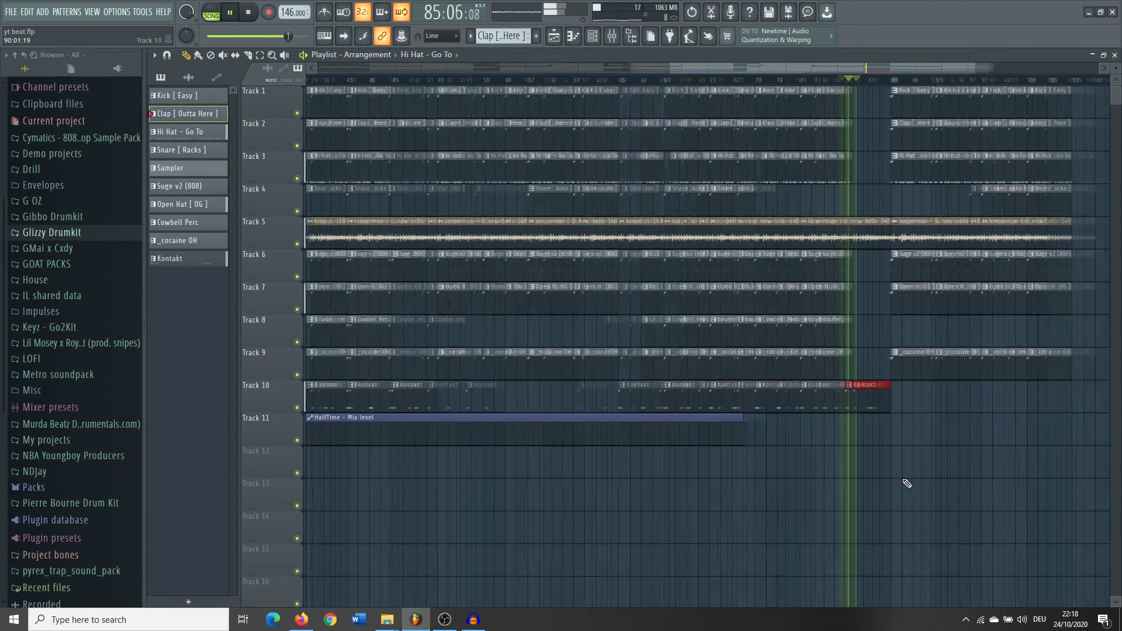
Stop playback and move the playhead to bar 26 to check the break before the second drum section.
{"action": "key", "text": "space"}
{"action": "scroll", "coordinate": [3, 93], "scroll_direction": "down", "scroll_amount": 4}
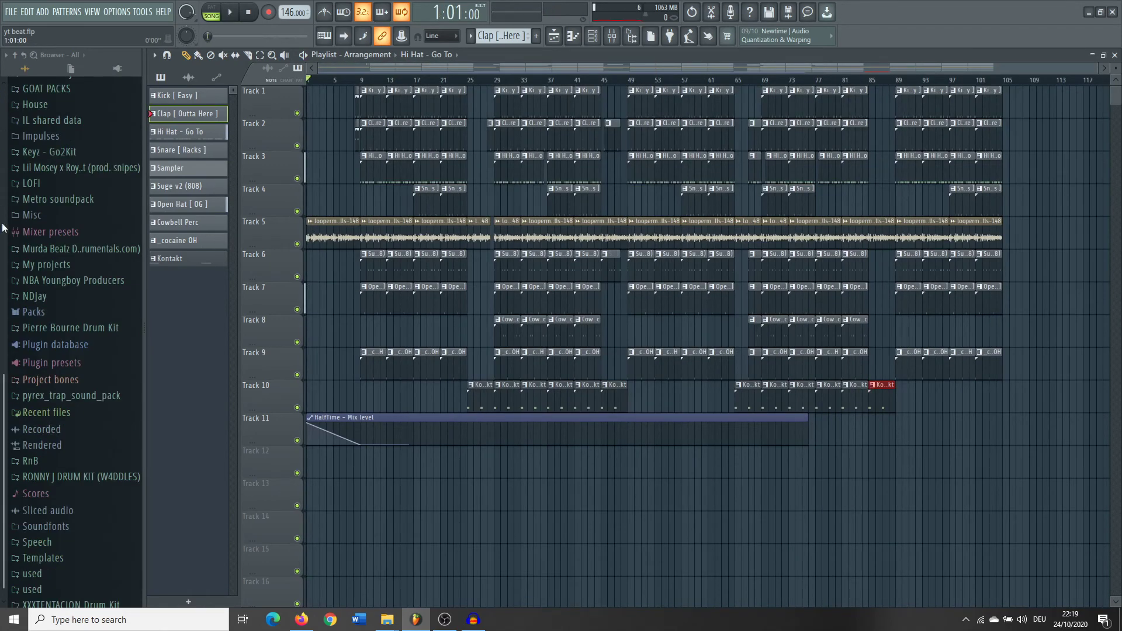
{"action": "left_click", "coordinate": [355, 79]}
{"action": "scroll", "coordinate": [356, 79], "scroll_direction": "up", "scroll_amount": 4}
{"action": "scroll", "coordinate": [356, 79], "scroll_direction": "down", "scroll_amount": 4}
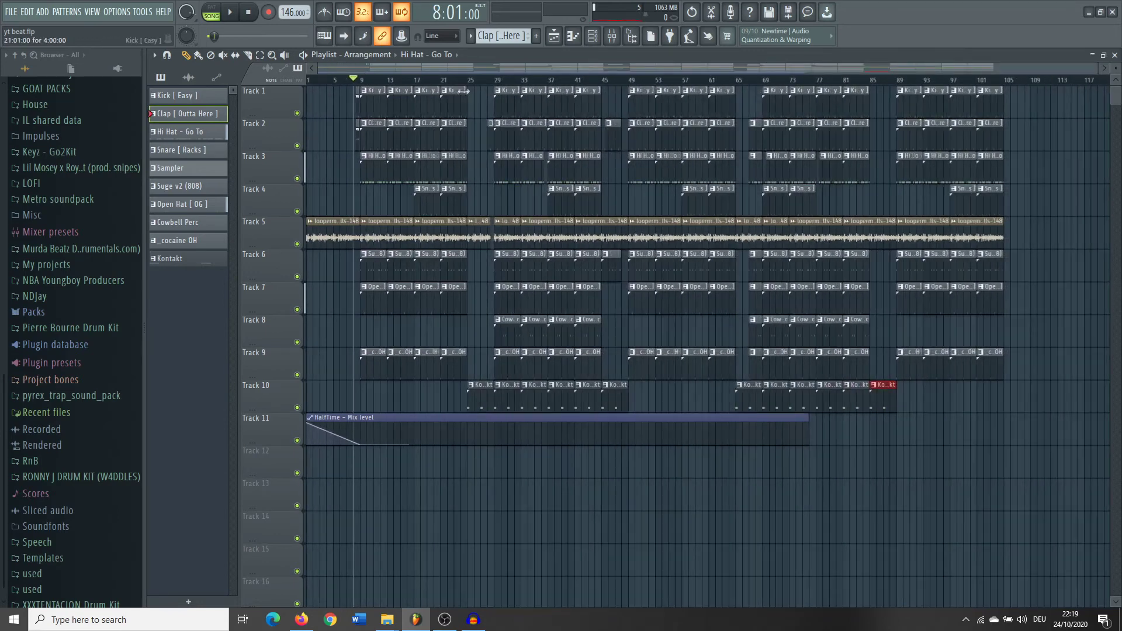
{"action": "left_click_drag", "start_coordinate": [355, 80], "coordinate": [390, 80]}
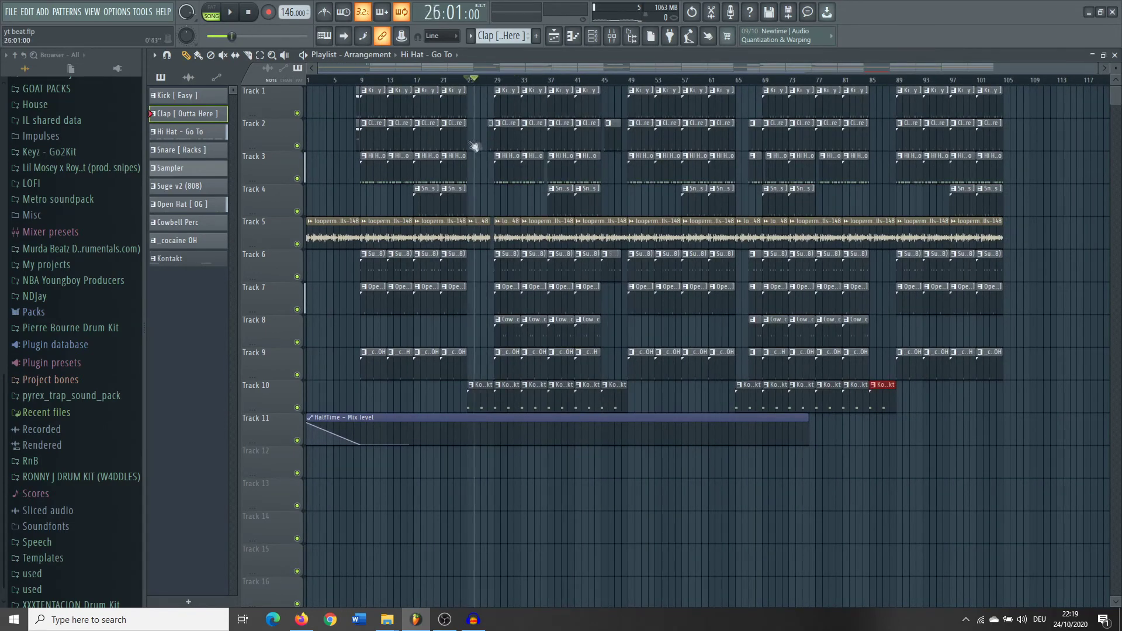